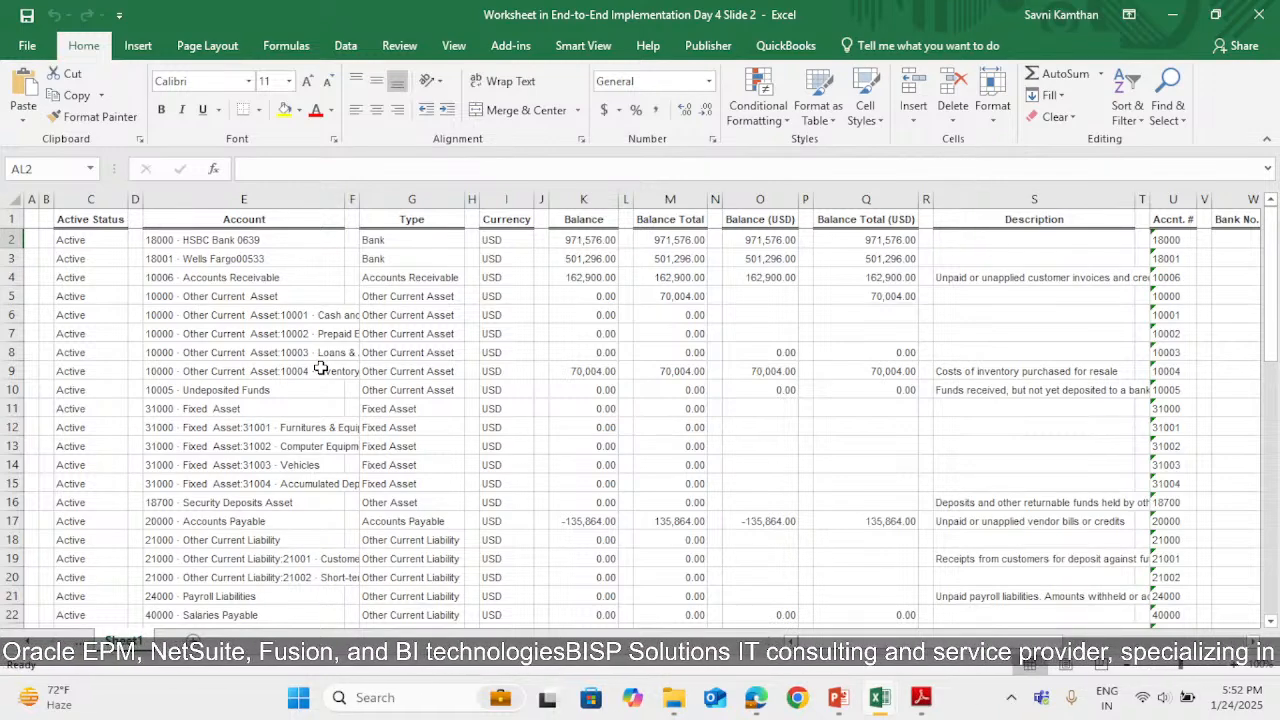
Switch to the PowerPoint presentation and open the embedded COA from NS.xls worksheet on slide 40 in a maximized window
{"action": "key", "text": "alt+Tab"}
{"action": "key", "text": "alt+Tab"}
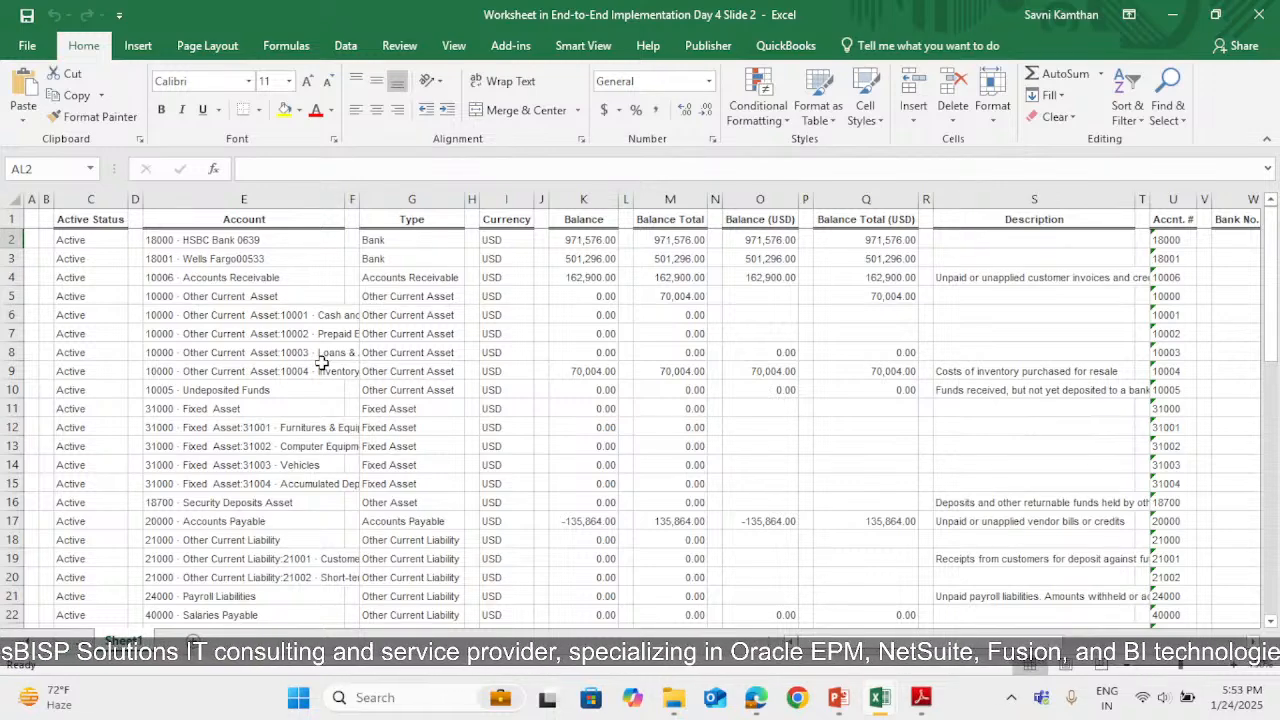
{"action": "key", "text": "alt+Tab"}
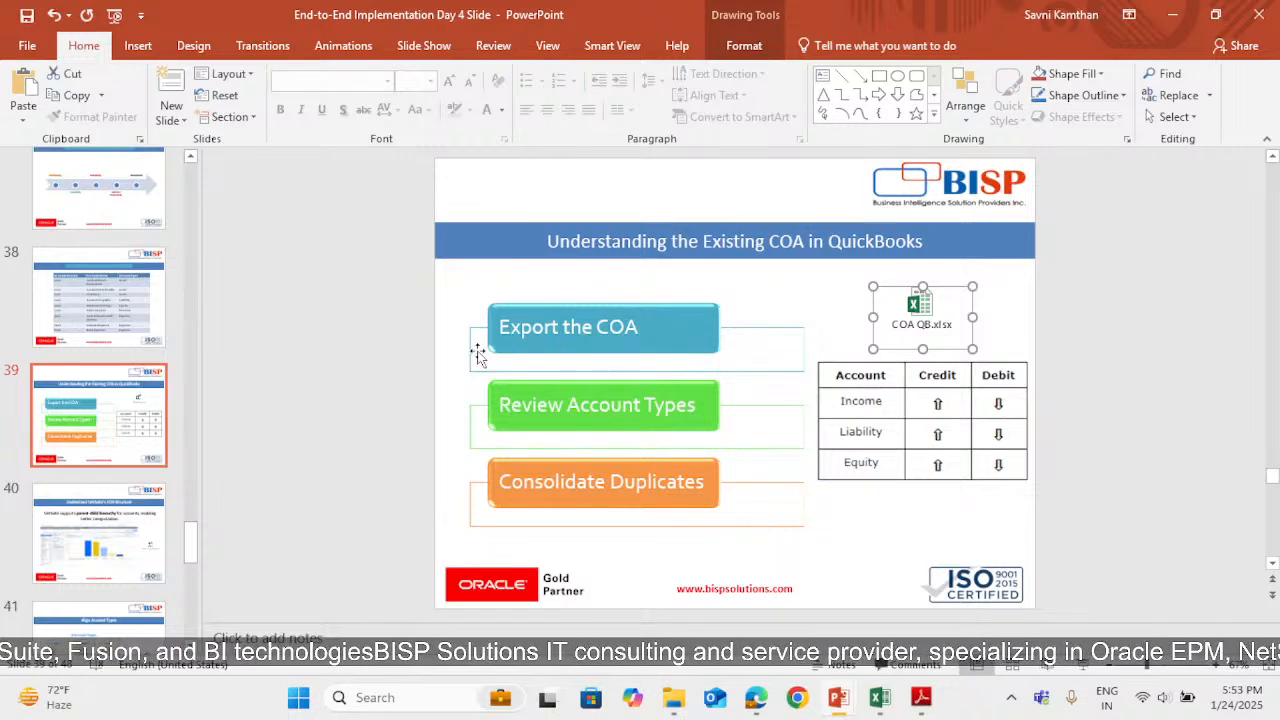
{"action": "left_click", "coordinate": [138, 558]}
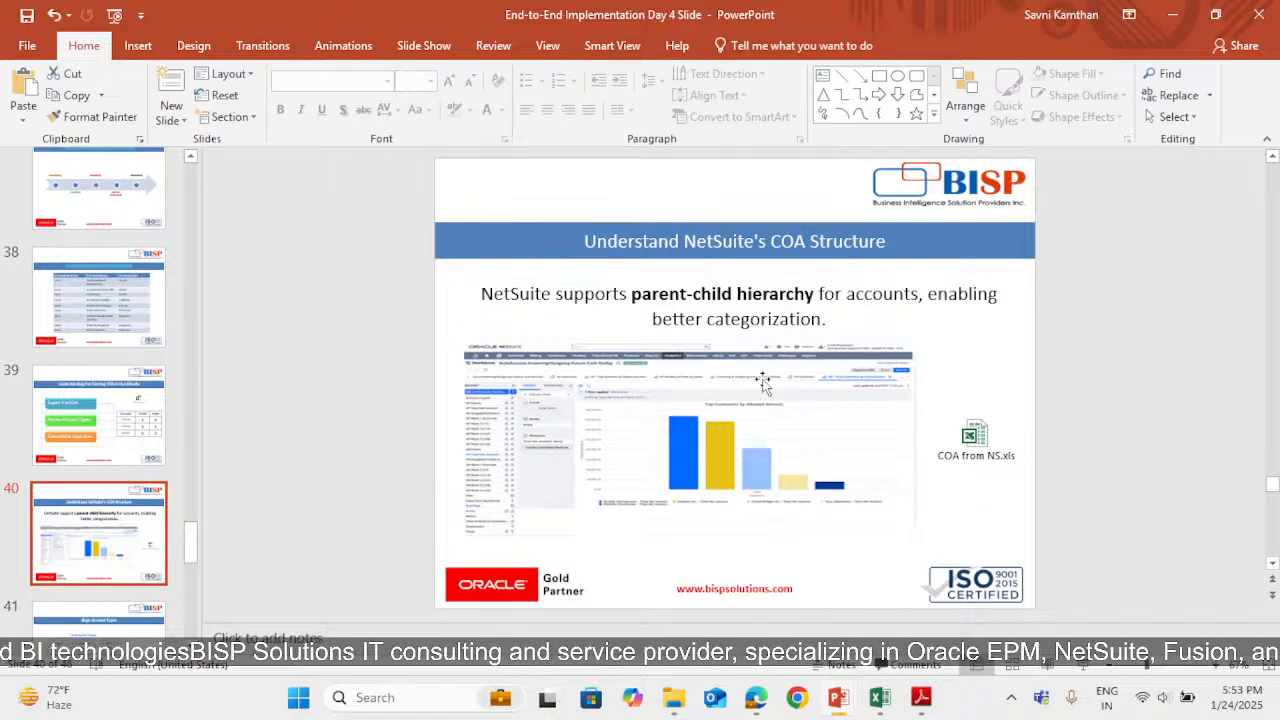
{"action": "left_click", "coordinate": [969, 435]}
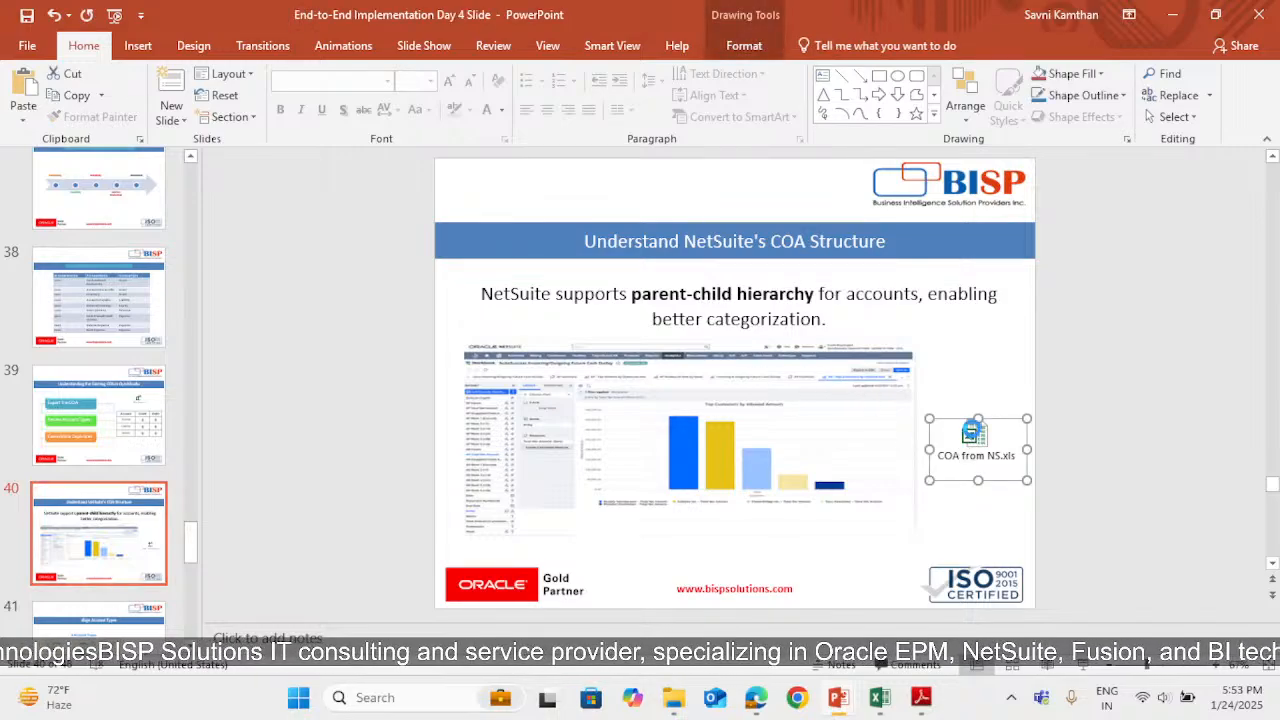
{"action": "double_click", "coordinate": [970, 435]}
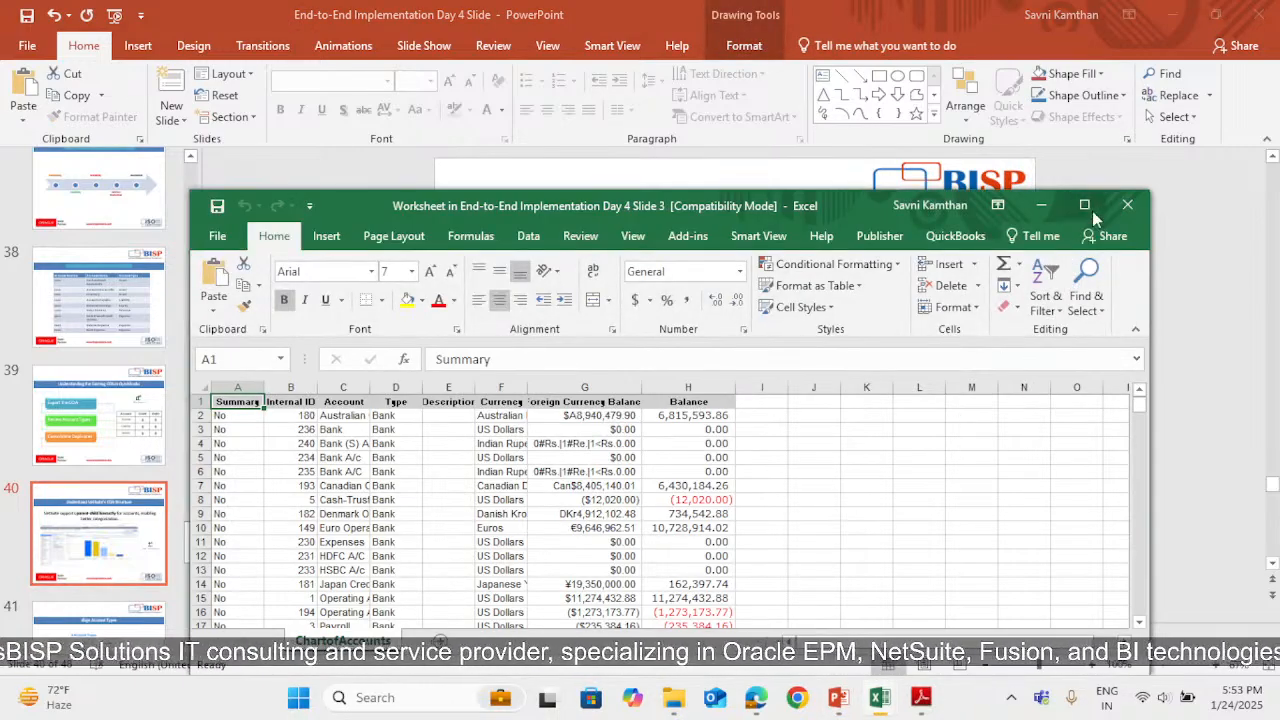
{"action": "left_click", "coordinate": [1093, 212]}
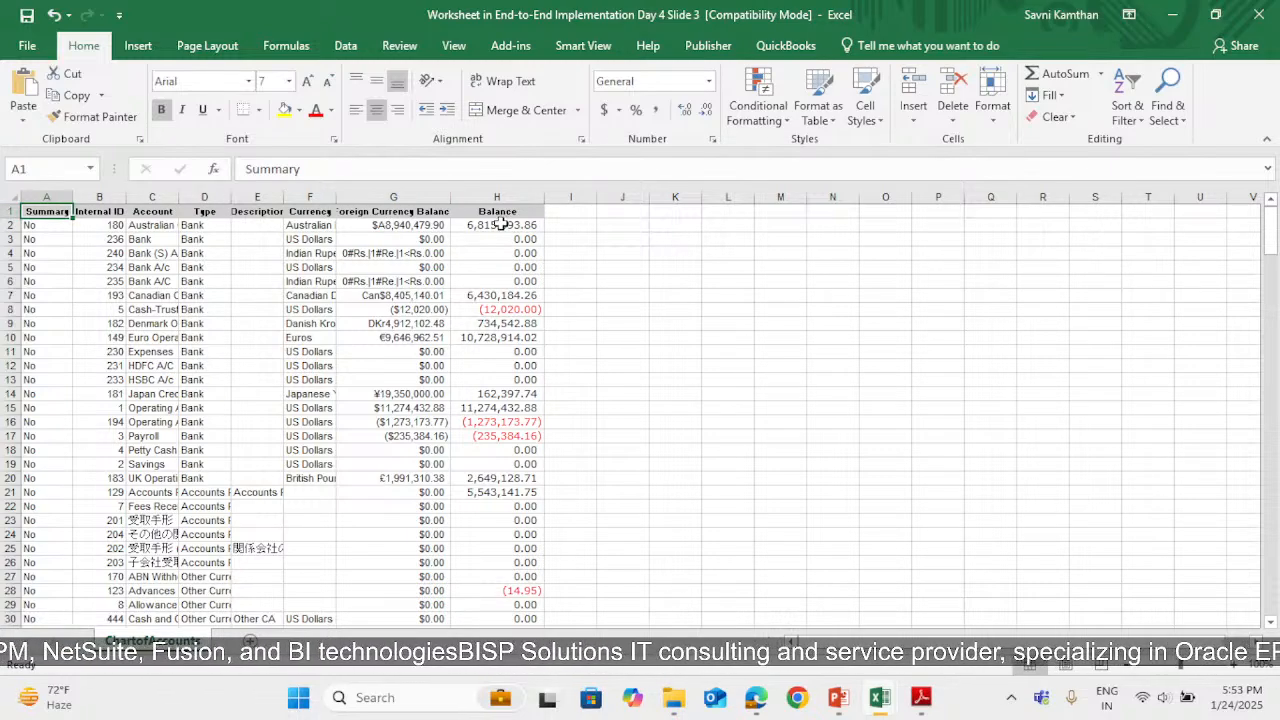
Return to the presentation, show slide 41 on aligning account types, and bring up its embedded Charts of Accounts Final workbook in Excel
{"action": "key", "text": "alt+Tab"}
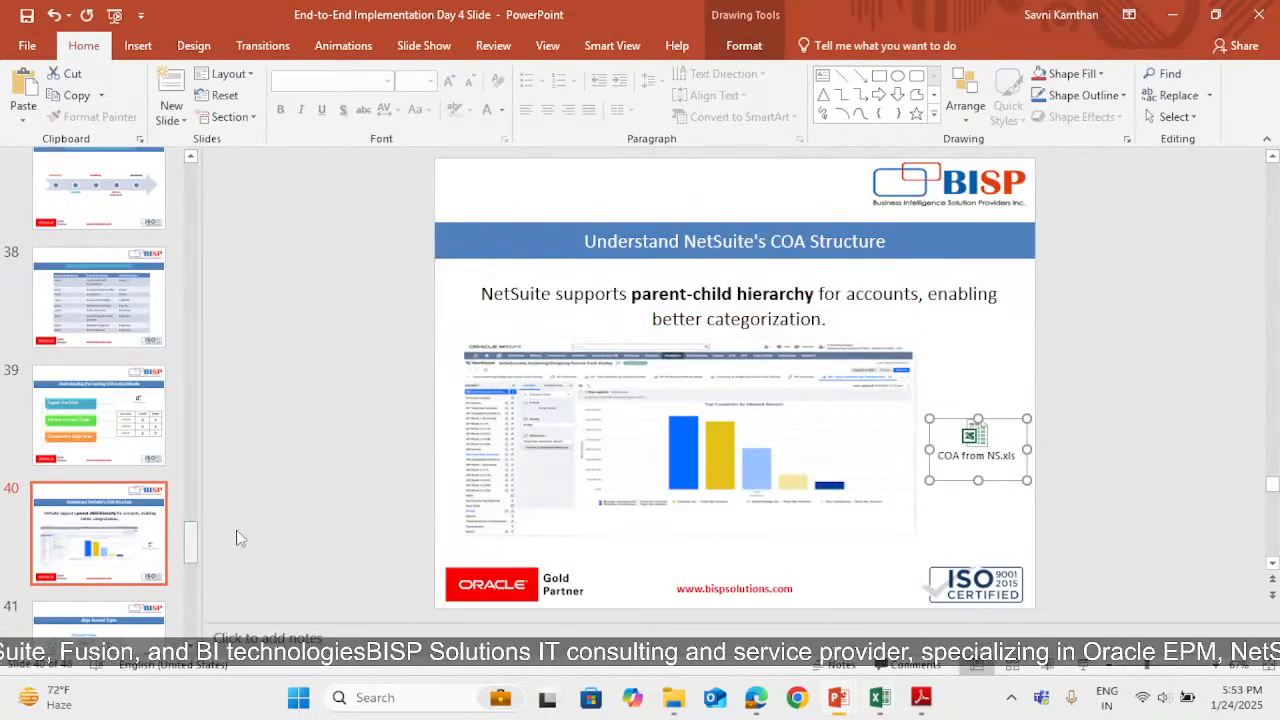
{"action": "left_click", "coordinate": [100, 618]}
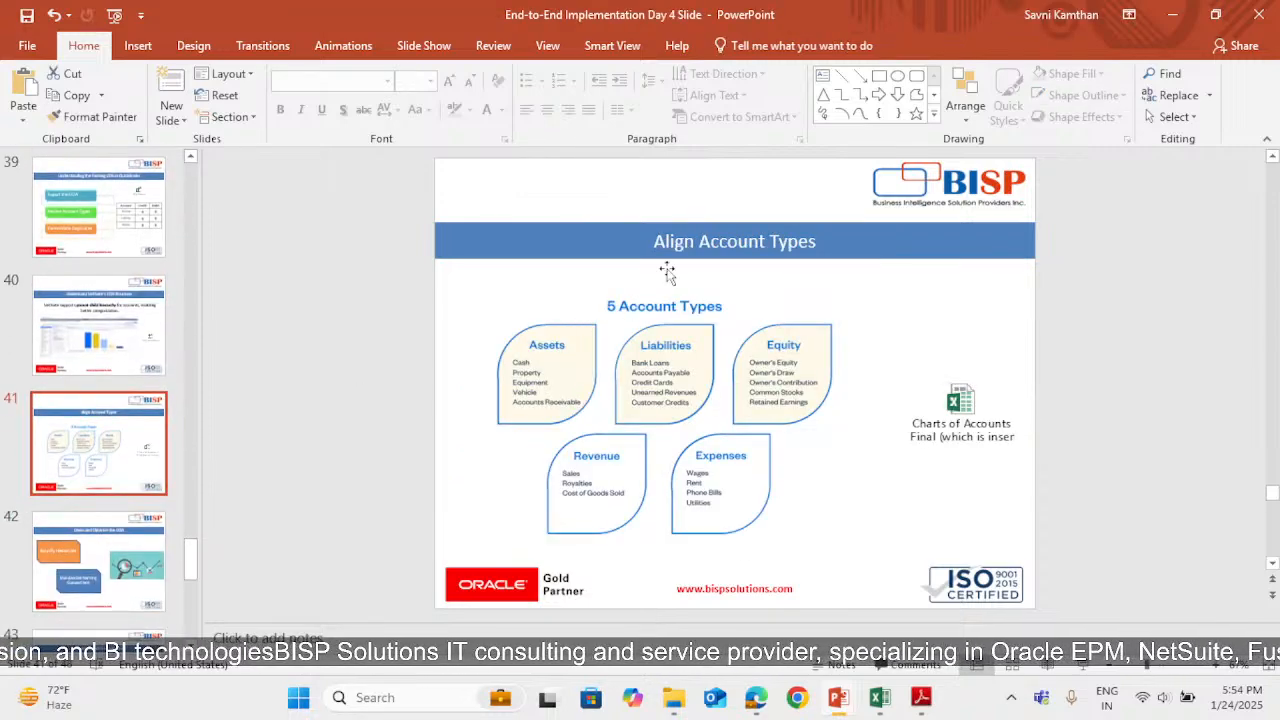
{"action": "double_click", "coordinate": [958, 402]}
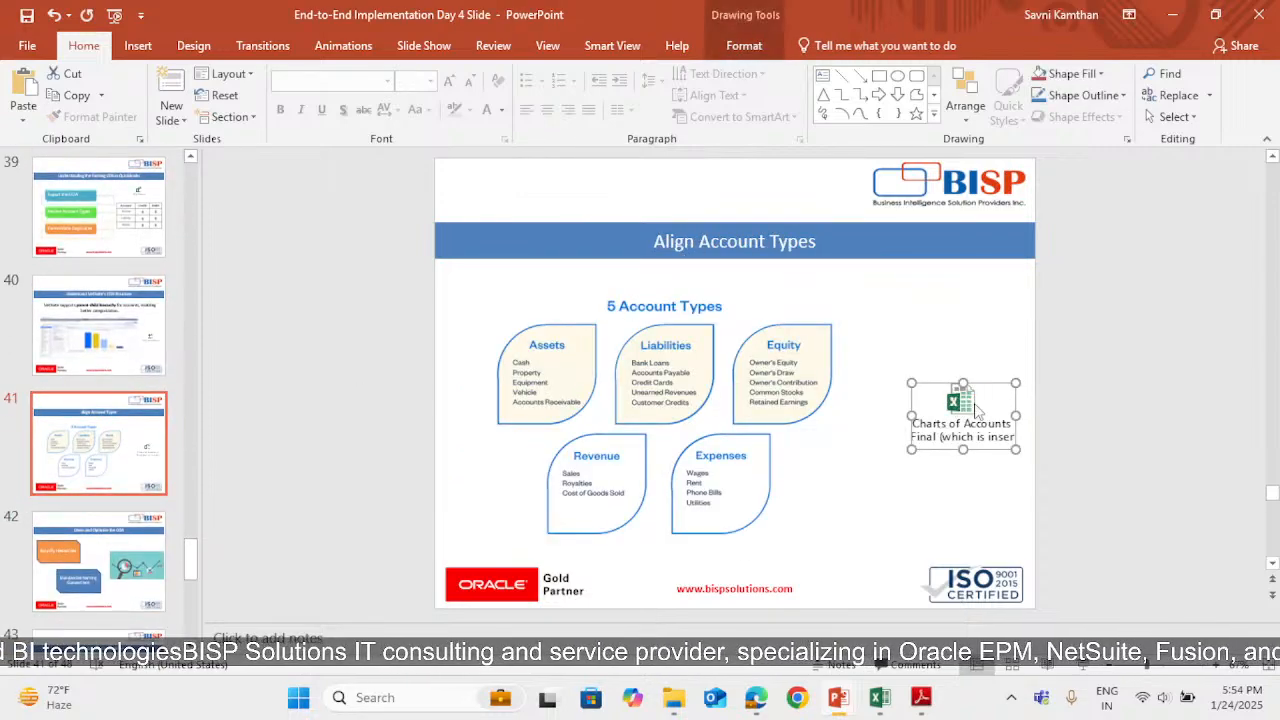
{"action": "left_click", "coordinate": [650, 398]}
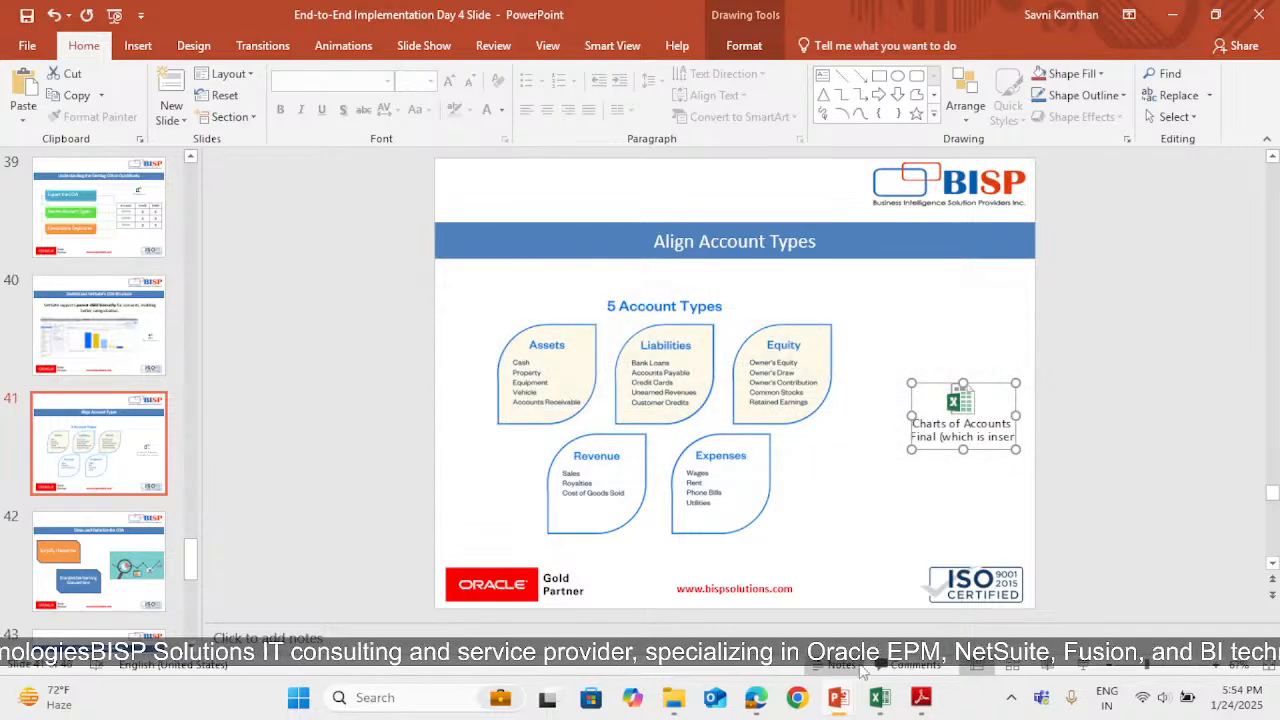
{"action": "mouse_move", "coordinate": [881, 700]}
{"action": "mouse_move", "coordinate": [1040, 622]}
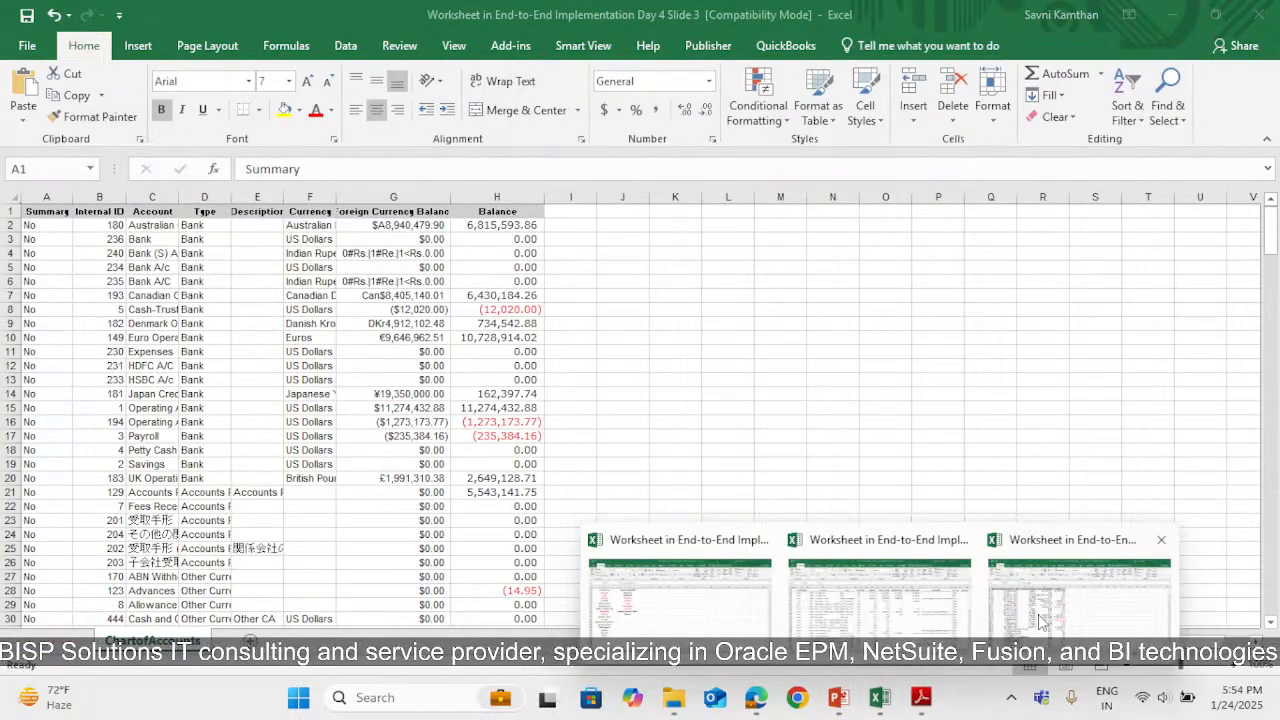
{"action": "left_click", "coordinate": [754, 622]}
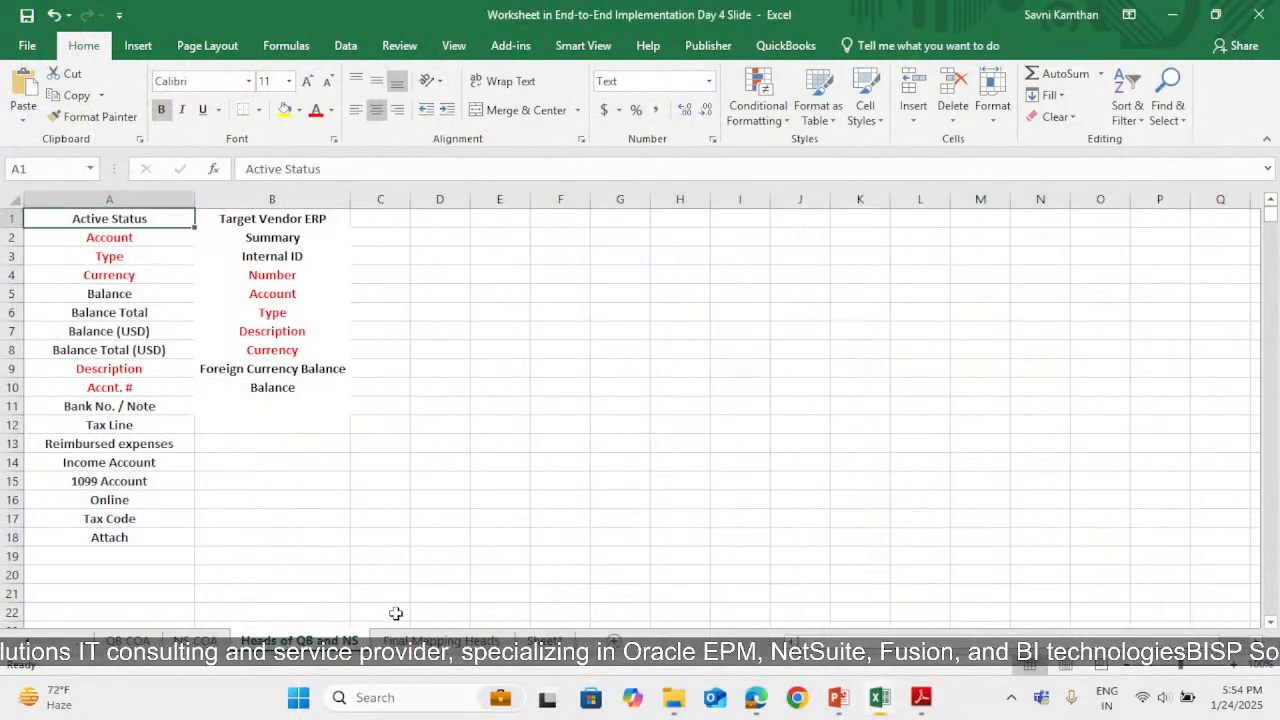
Examine the account lists and column headings on the QB COA and NS COA sheets, ending on the Heads of QB and NS sheet
{"action": "left_click", "coordinate": [196, 642]}
{"action": "left_click", "coordinate": [130, 642]}
{"action": "scroll", "coordinate": [194, 498], "scroll_direction": "up", "scroll_amount": 3}
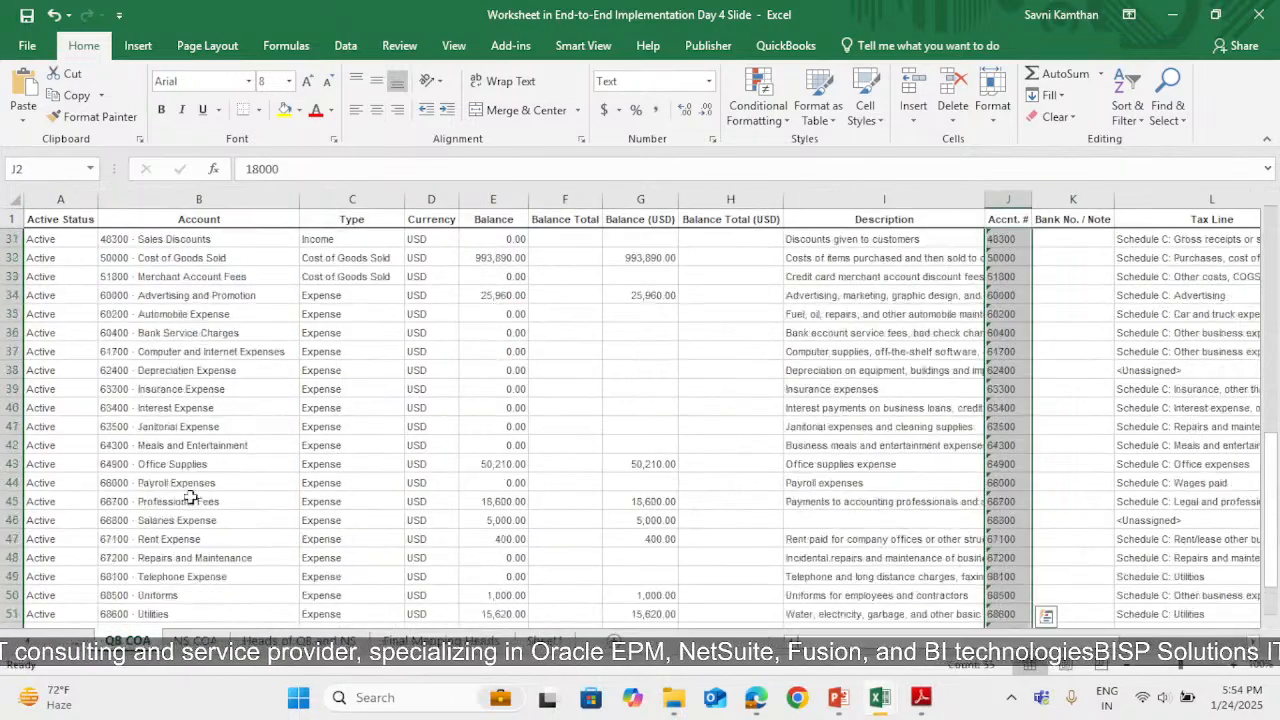
{"action": "scroll", "coordinate": [618, 353], "scroll_direction": "up", "scroll_amount": 8}
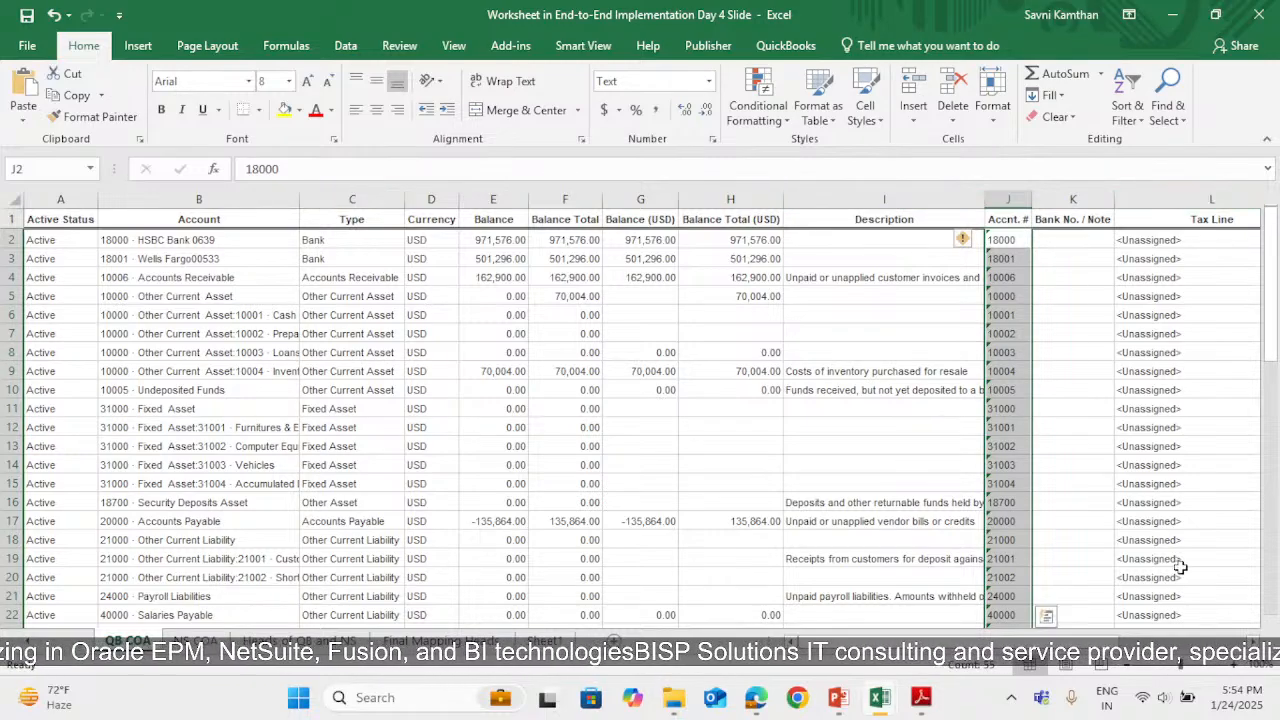
{"action": "mouse_move", "coordinate": [1097, 640]}
{"action": "left_mouse_down"}
{"action": "mouse_move", "coordinate": [1170, 640]}
{"action": "mouse_move", "coordinate": [1085, 640]}
{"action": "left_mouse_up"}
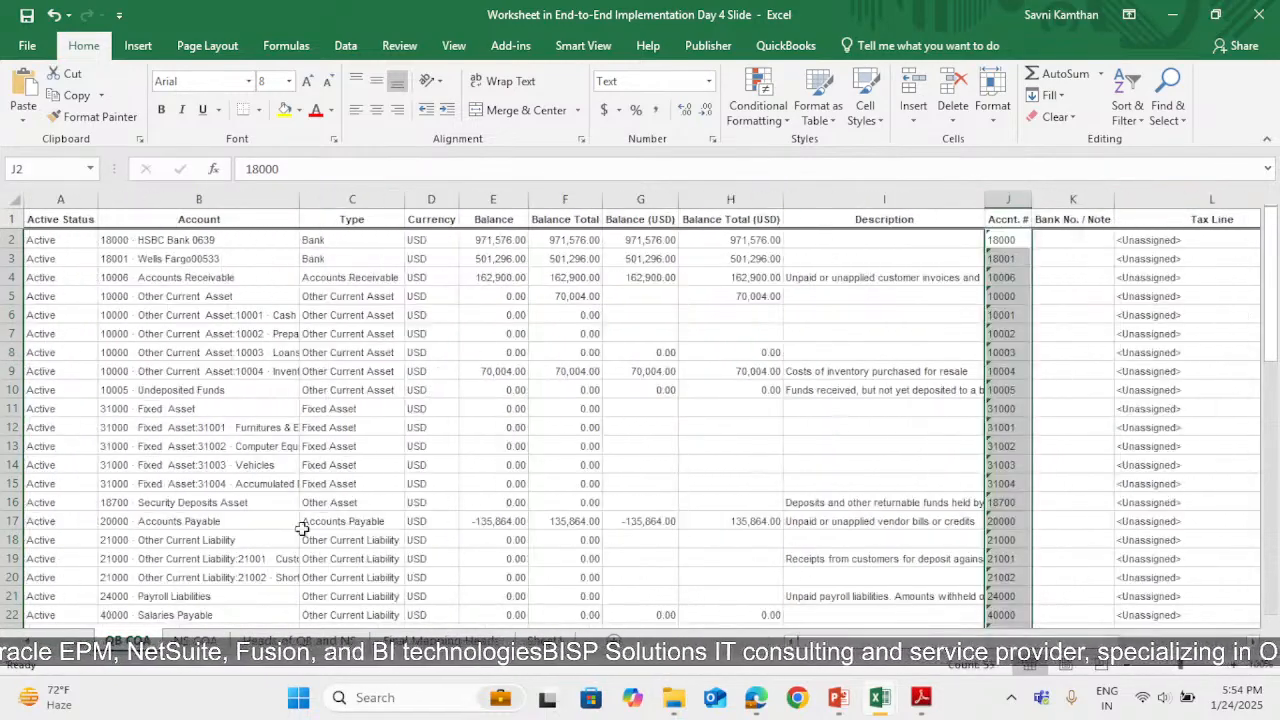
{"action": "left_click", "coordinate": [210, 645]}
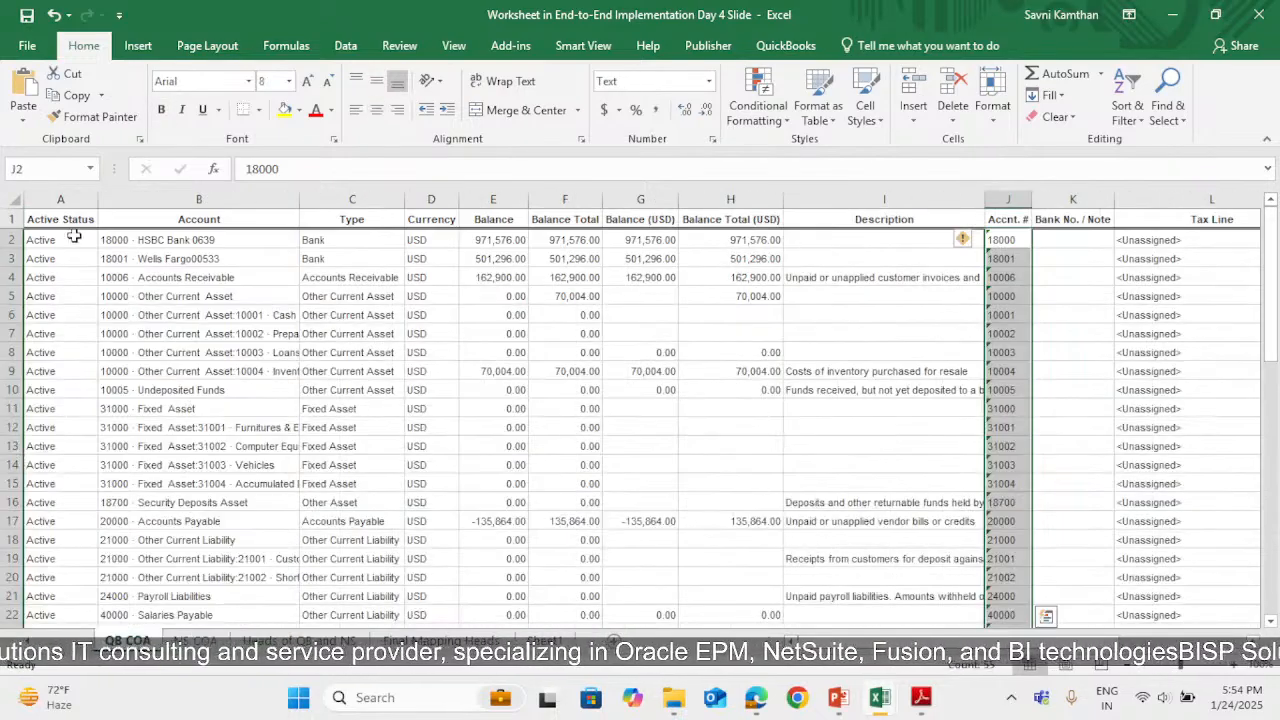
{"action": "left_click", "coordinate": [40, 219]}
{"action": "left_click", "coordinate": [5, 219]}
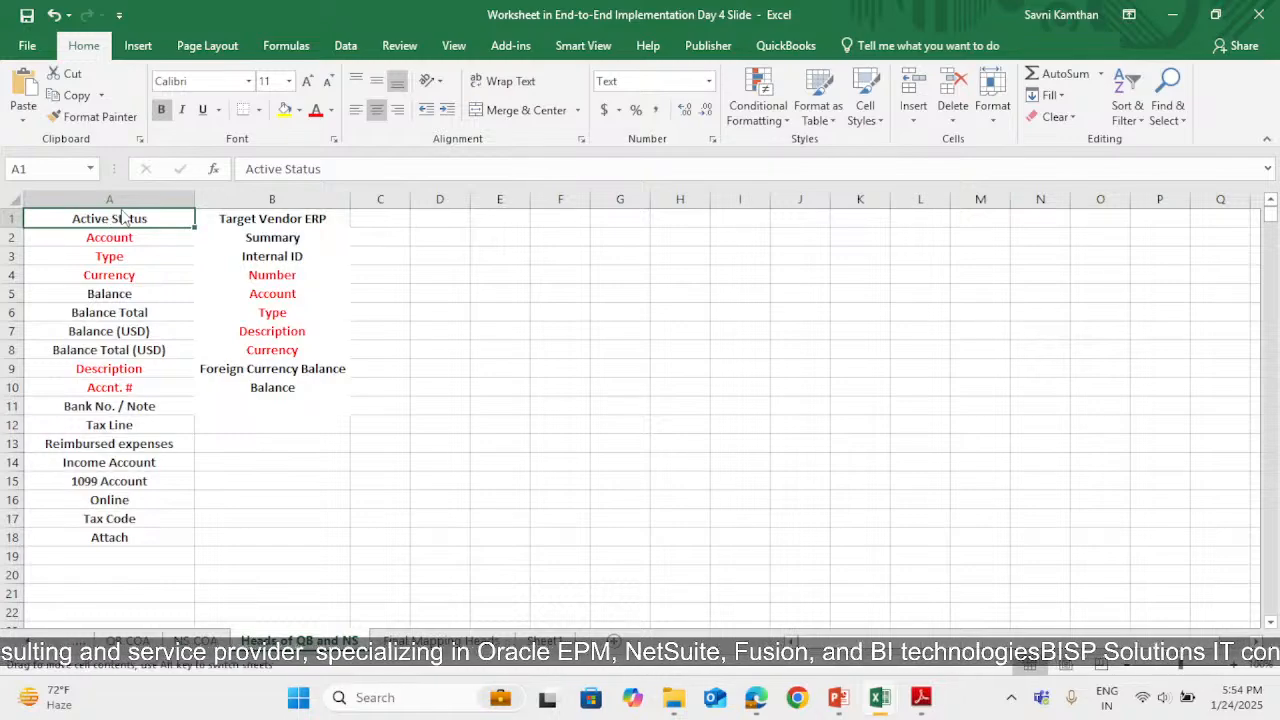
{"action": "left_click", "coordinate": [119, 200]}
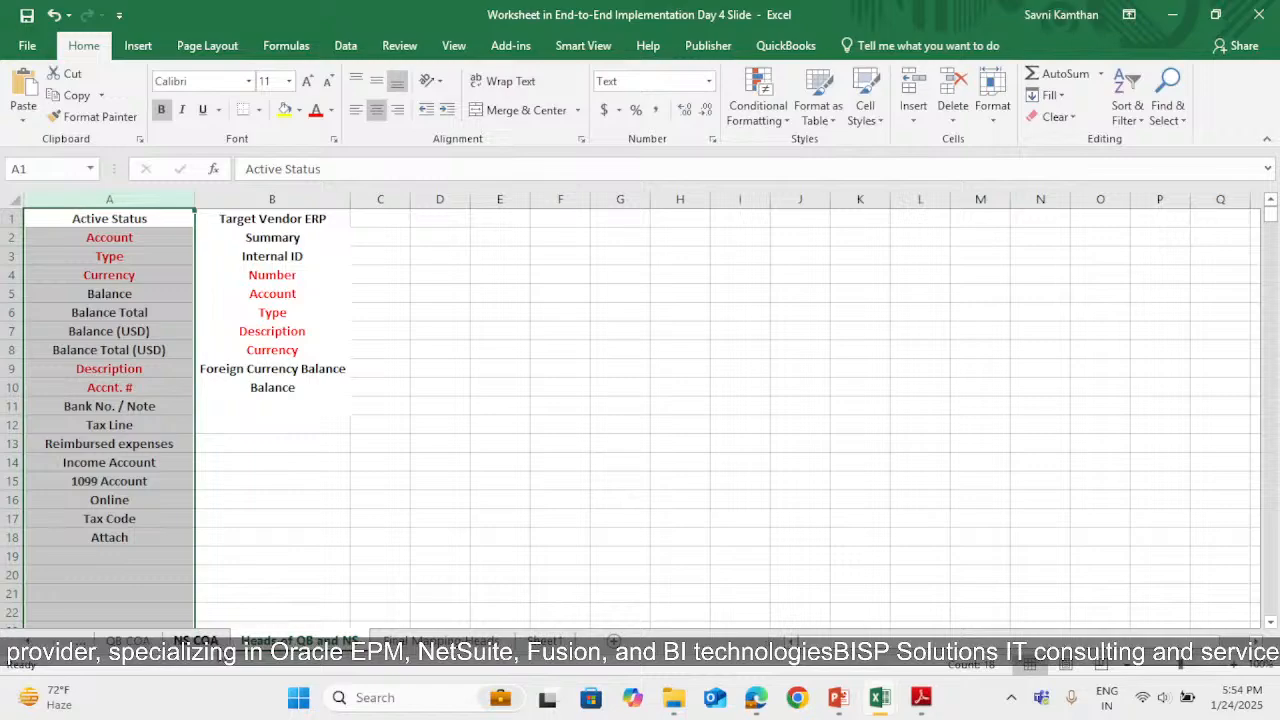
{"action": "left_click", "coordinate": [202, 642]}
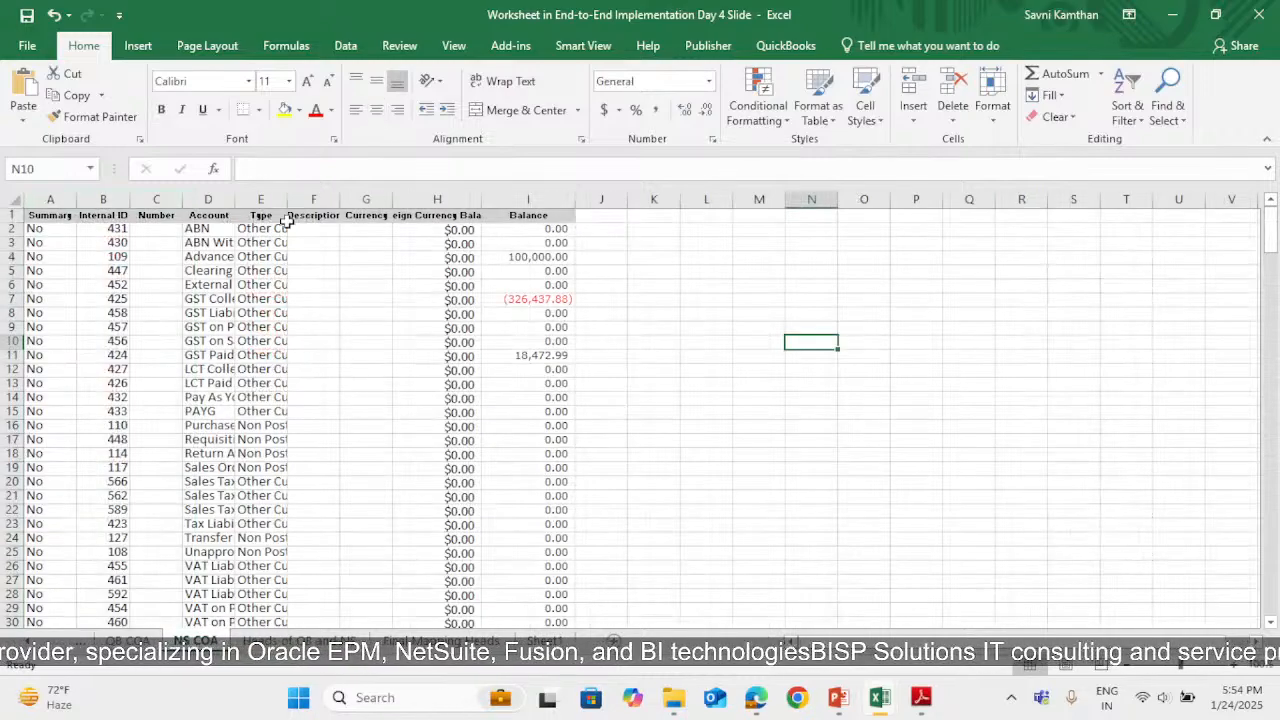
{"action": "left_click", "coordinate": [300, 641]}
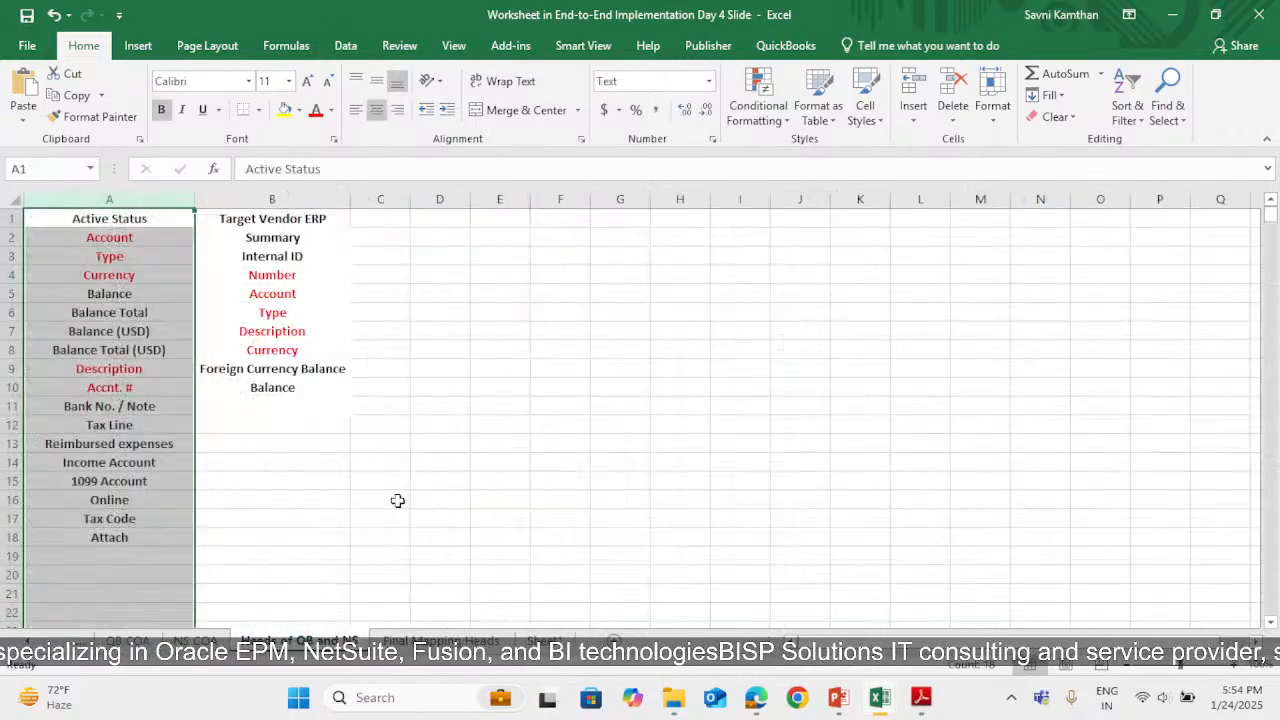
Set the font colour of cells A1:B1 on the Heads of QB and NS sheet to light green
{"action": "left_click", "coordinate": [303, 221]}
{"action": "left_click_drag", "start_coordinate": [164, 220], "coordinate": [271, 217]}
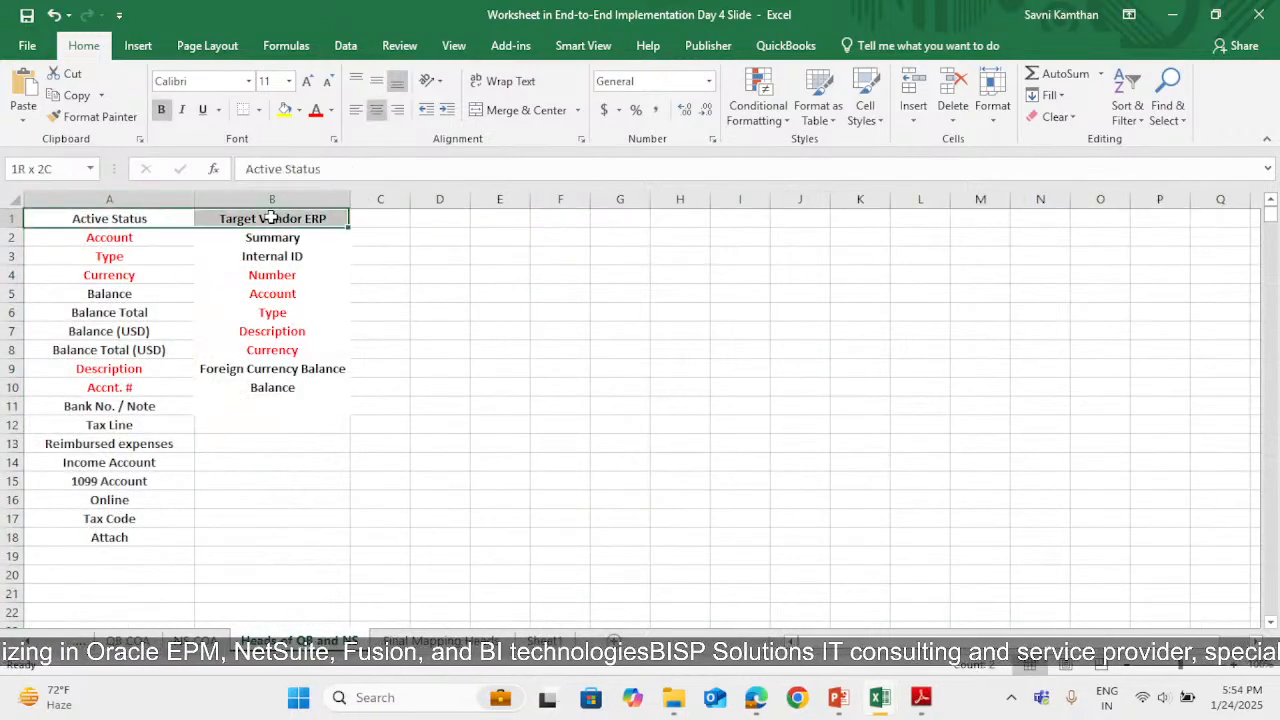
{"action": "left_click", "coordinate": [331, 110]}
{"action": "left_click", "coordinate": [379, 279]}
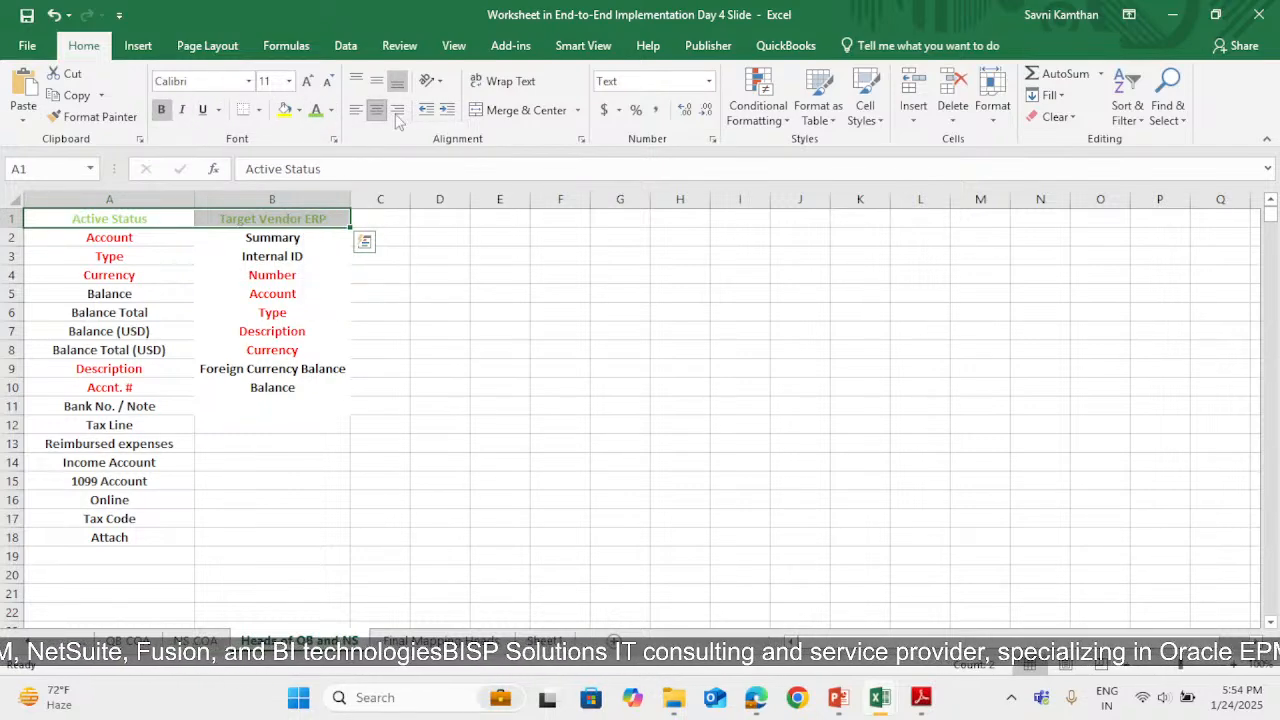
Apply thick outside borders to cells A1:B1, and replace them with thin borders around each cell
{"action": "left_click", "coordinate": [258, 110]}
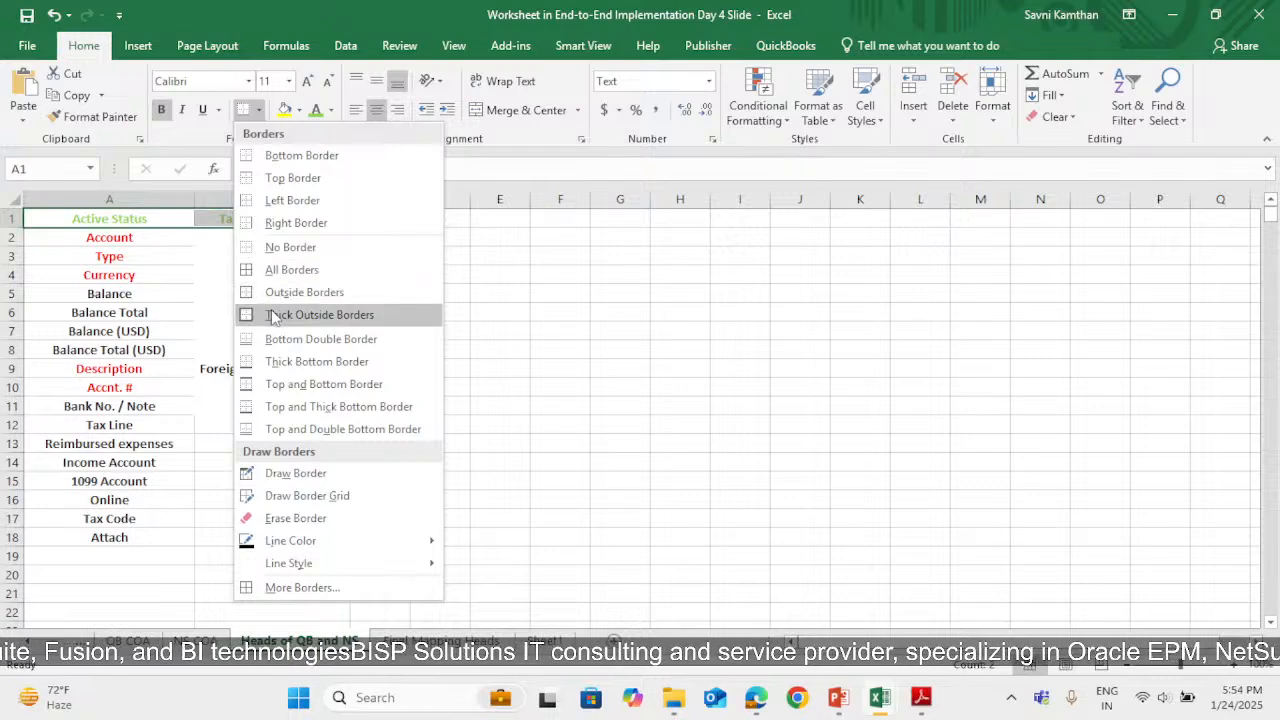
{"action": "left_click", "coordinate": [275, 314]}
{"action": "left_click", "coordinate": [258, 110]}
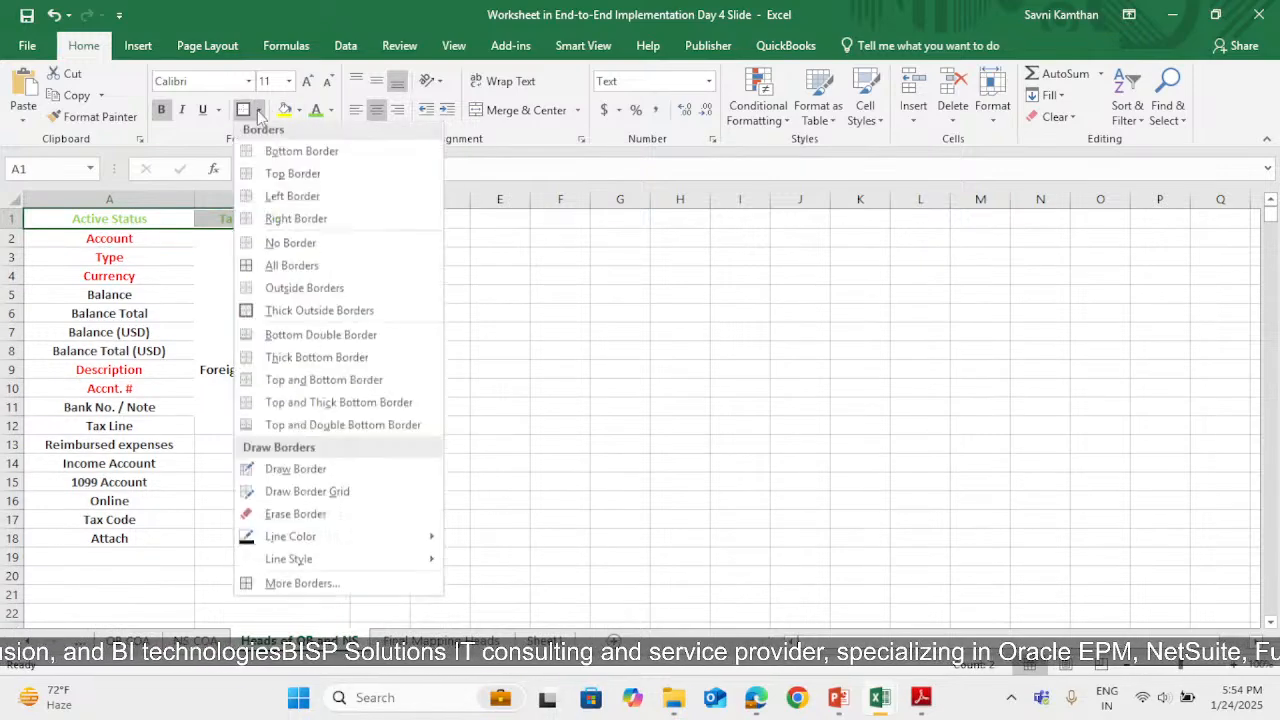
{"action": "left_click", "coordinate": [281, 252]}
{"action": "left_click", "coordinate": [428, 275]}
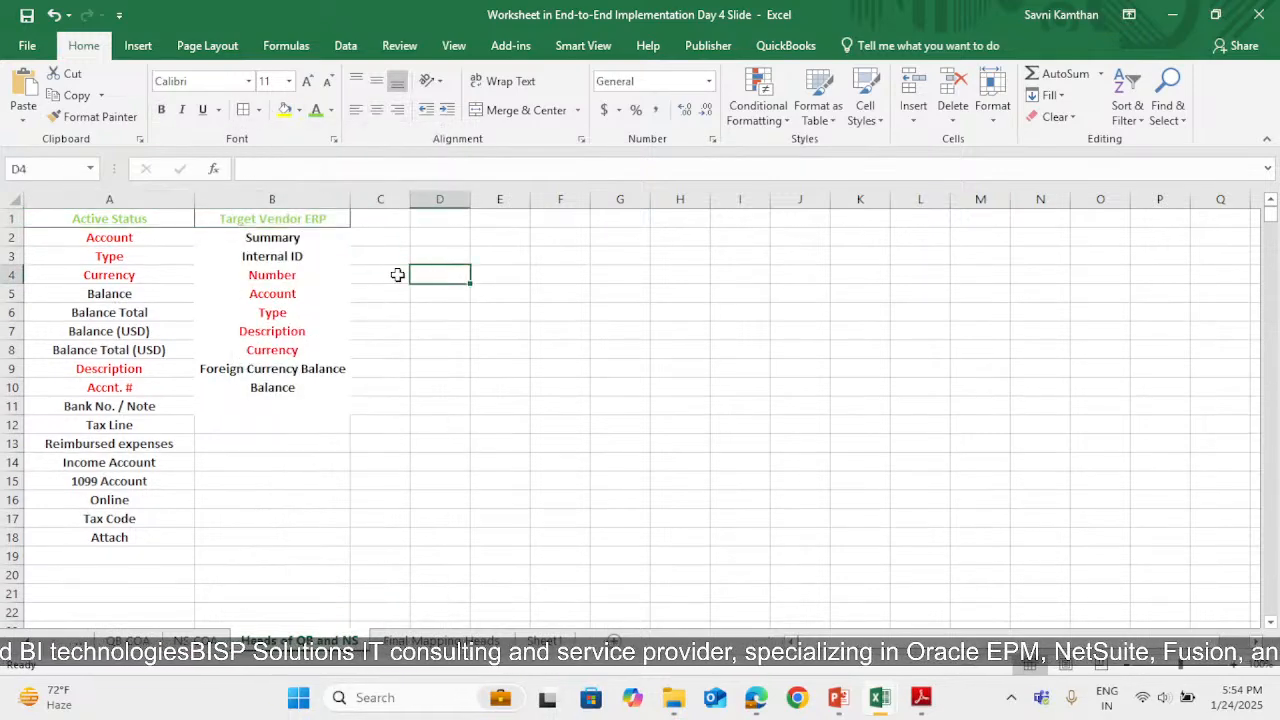
{"action": "left_click", "coordinate": [128, 218]}
{"action": "left_click", "coordinate": [141, 195]}
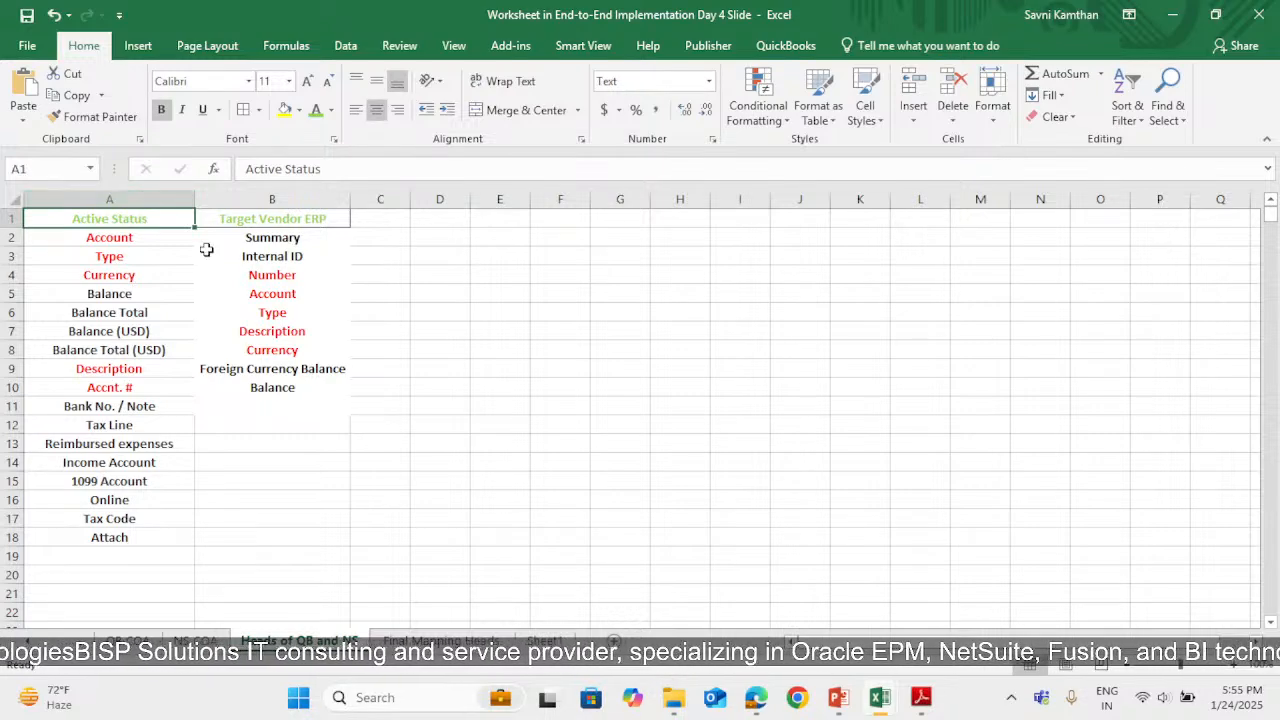
Undo the border and font colour changes made to cells A1:B1
{"action": "left_click", "coordinate": [64, 15]}
{"action": "left_click", "coordinate": [56, 15]}
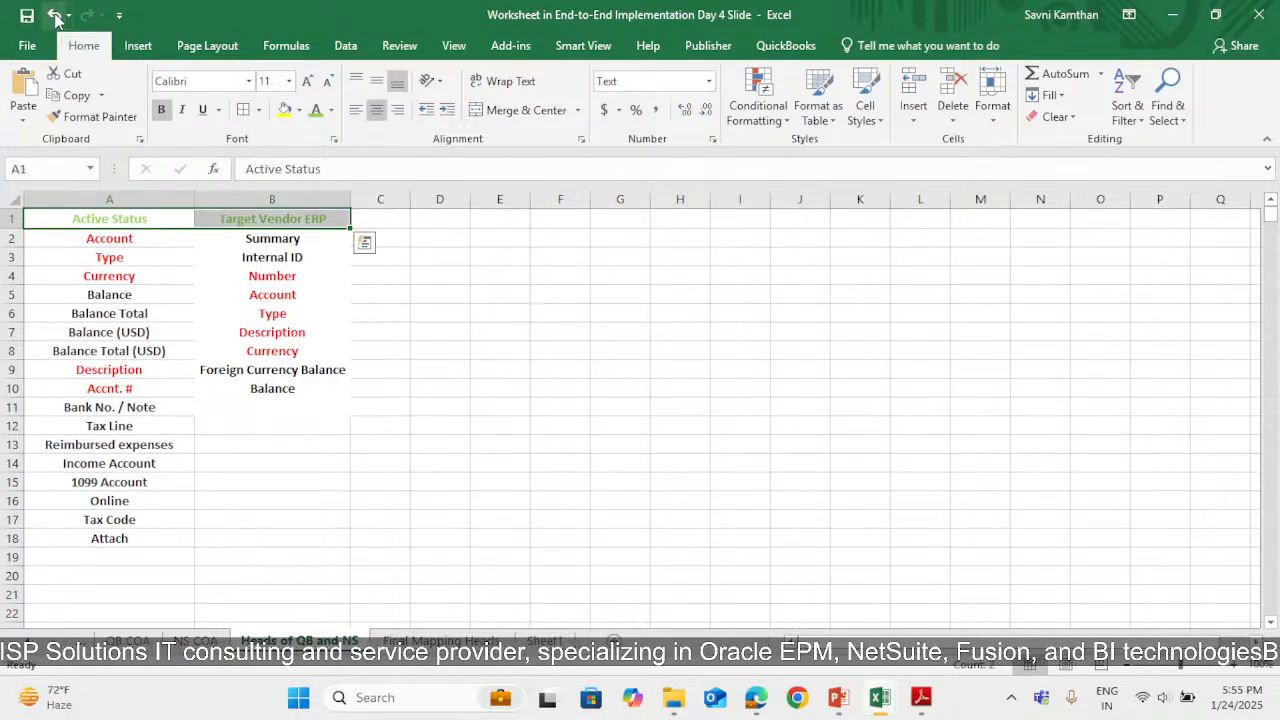
{"action": "left_click", "coordinate": [54, 15]}
{"action": "left_click", "coordinate": [54, 15]}
{"action": "left_click", "coordinate": [477, 392]}
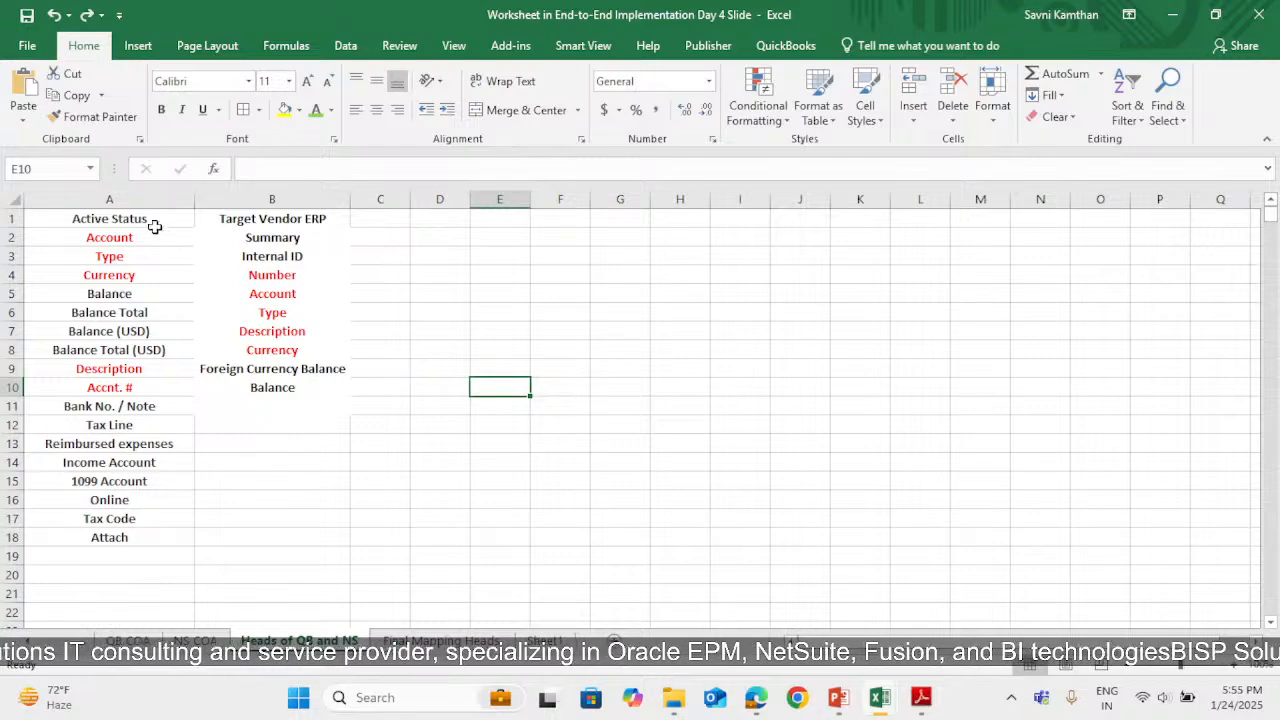
Compare the QuickBooks headings in A1:A18 with the Target Vendor ERP headings in column B, focusing on the red matching fields
{"action": "left_click_drag", "start_coordinate": [154, 222], "coordinate": [150, 530]}
{"action": "left_click", "coordinate": [129, 331]}
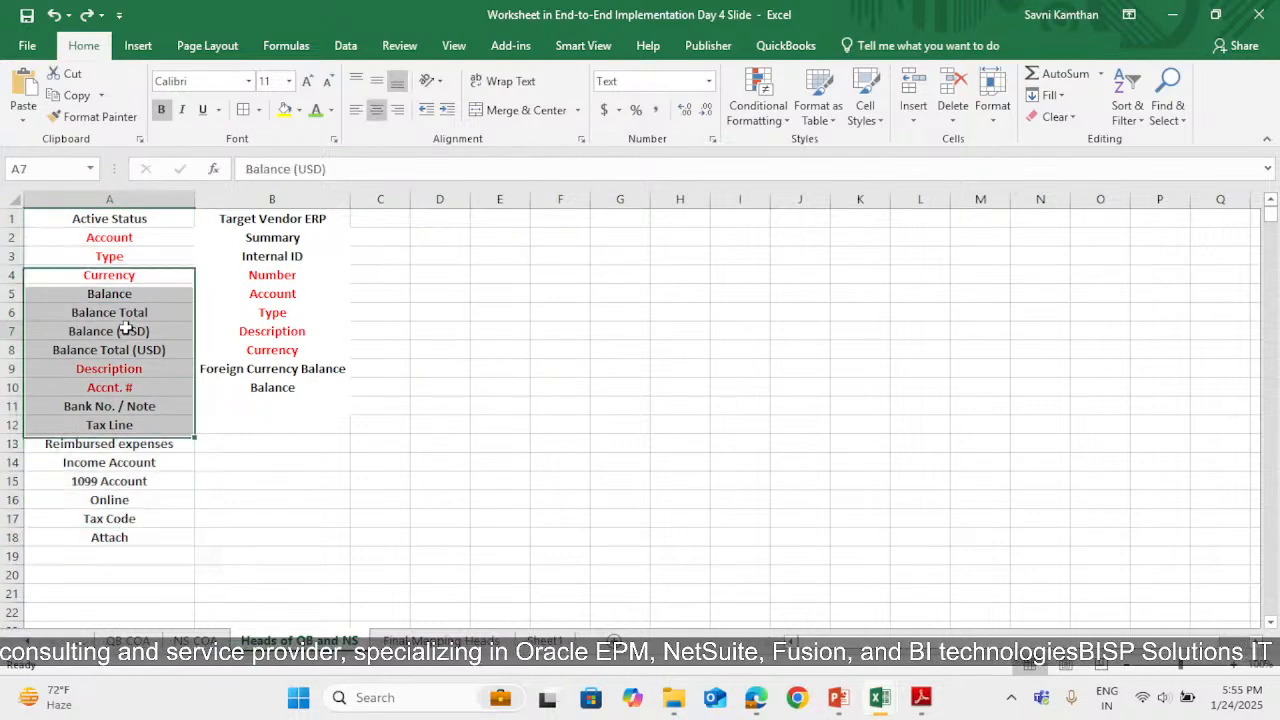
{"action": "left_click_drag", "start_coordinate": [110, 222], "coordinate": [150, 540]}
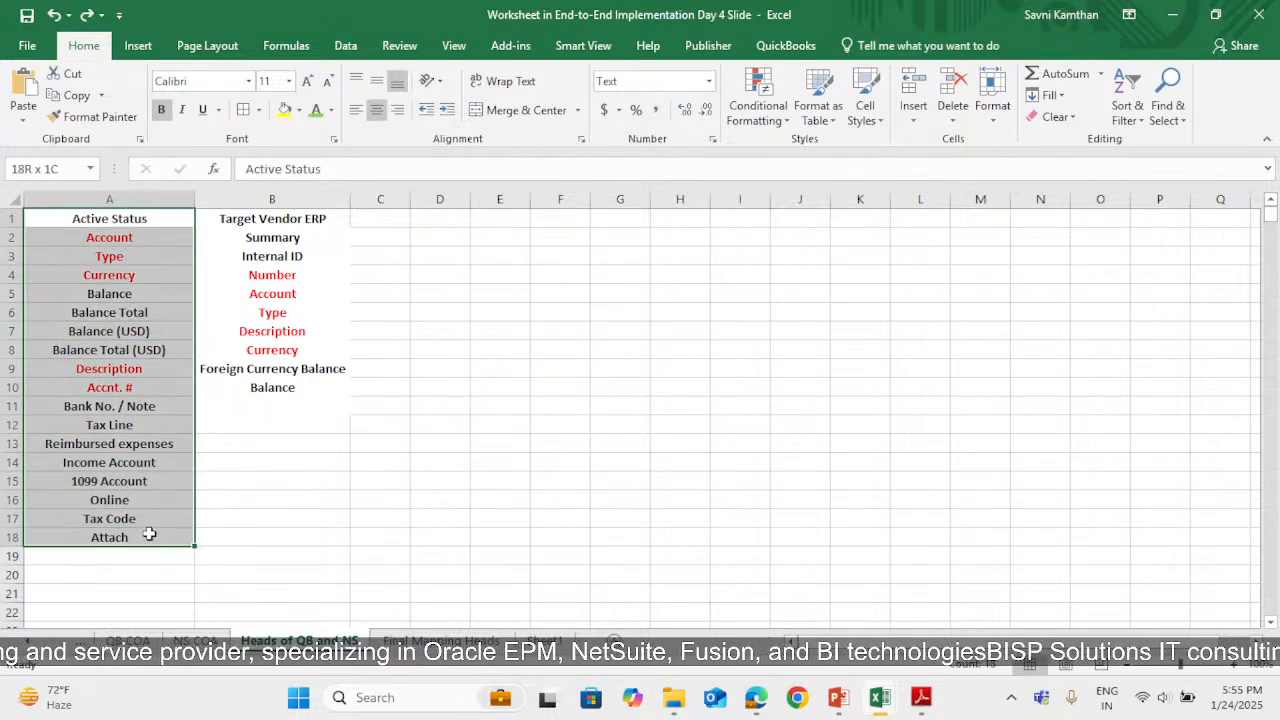
{"action": "left_click_drag", "start_coordinate": [140, 220], "coordinate": [157, 528]}
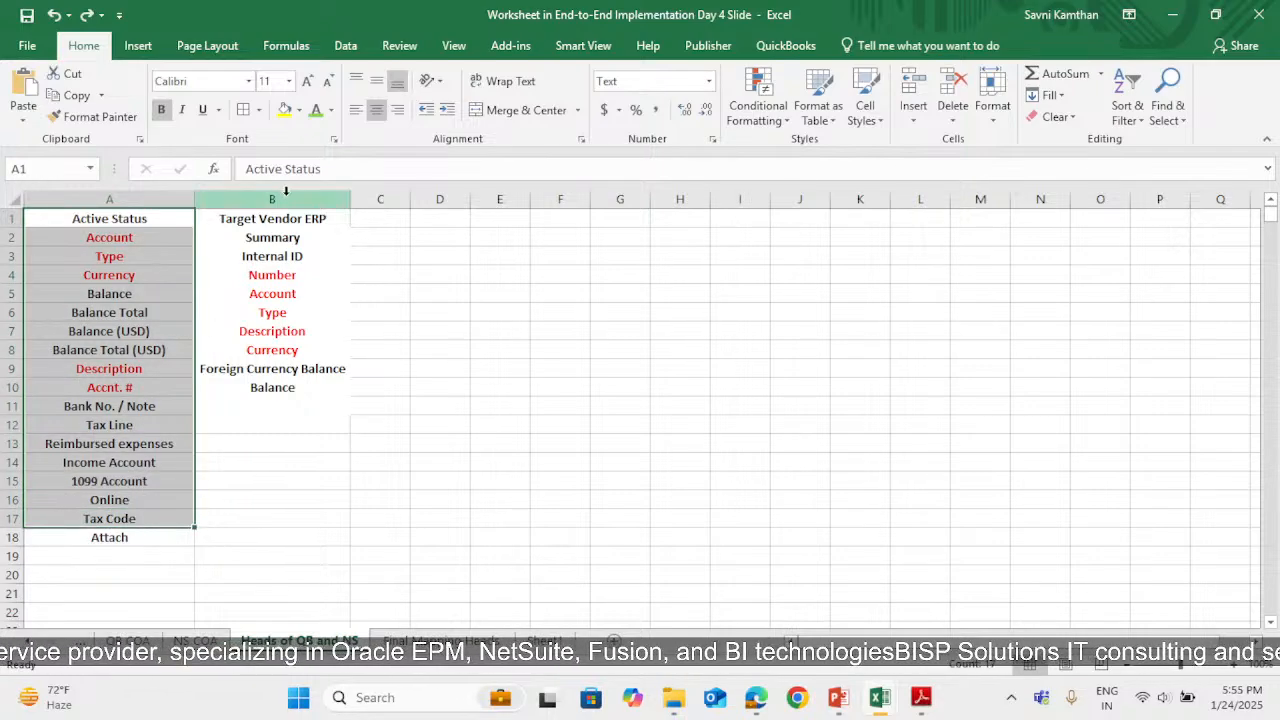
{"action": "left_click_drag", "start_coordinate": [285, 220], "coordinate": [308, 383]}
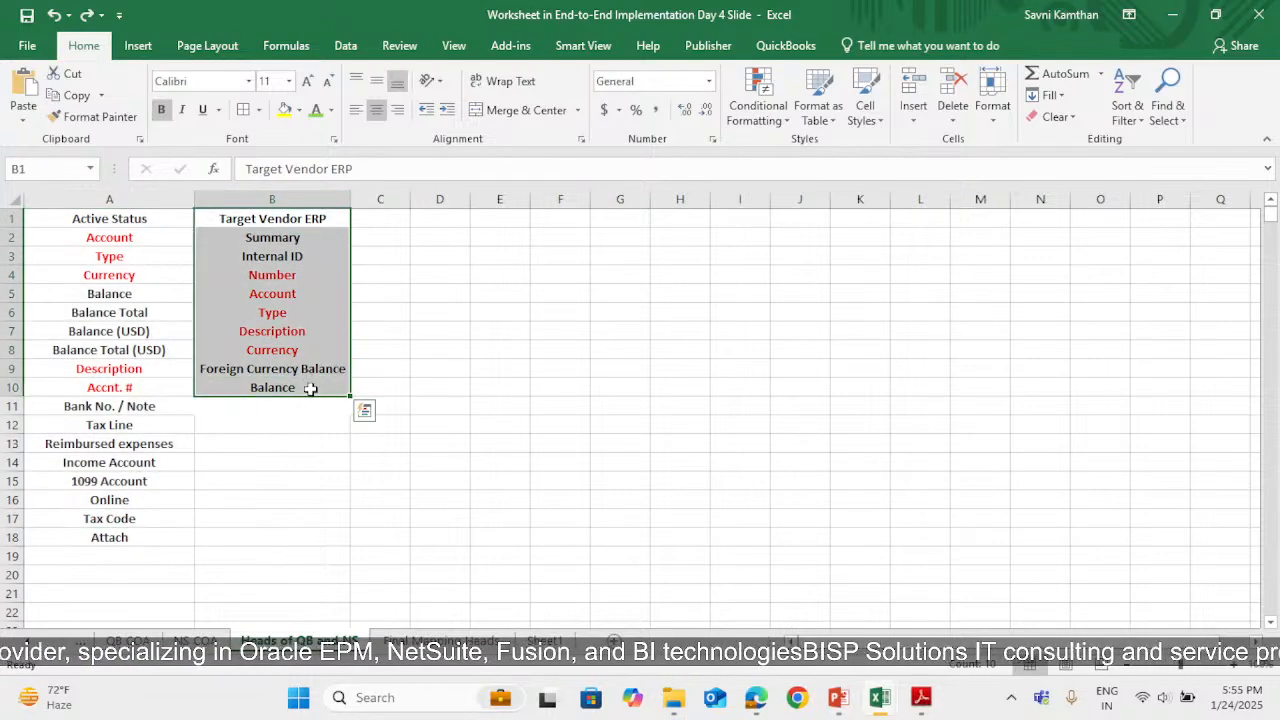
{"action": "left_click", "coordinate": [366, 331]}
{"action": "left_click_drag", "start_coordinate": [294, 237], "coordinate": [282, 400]}
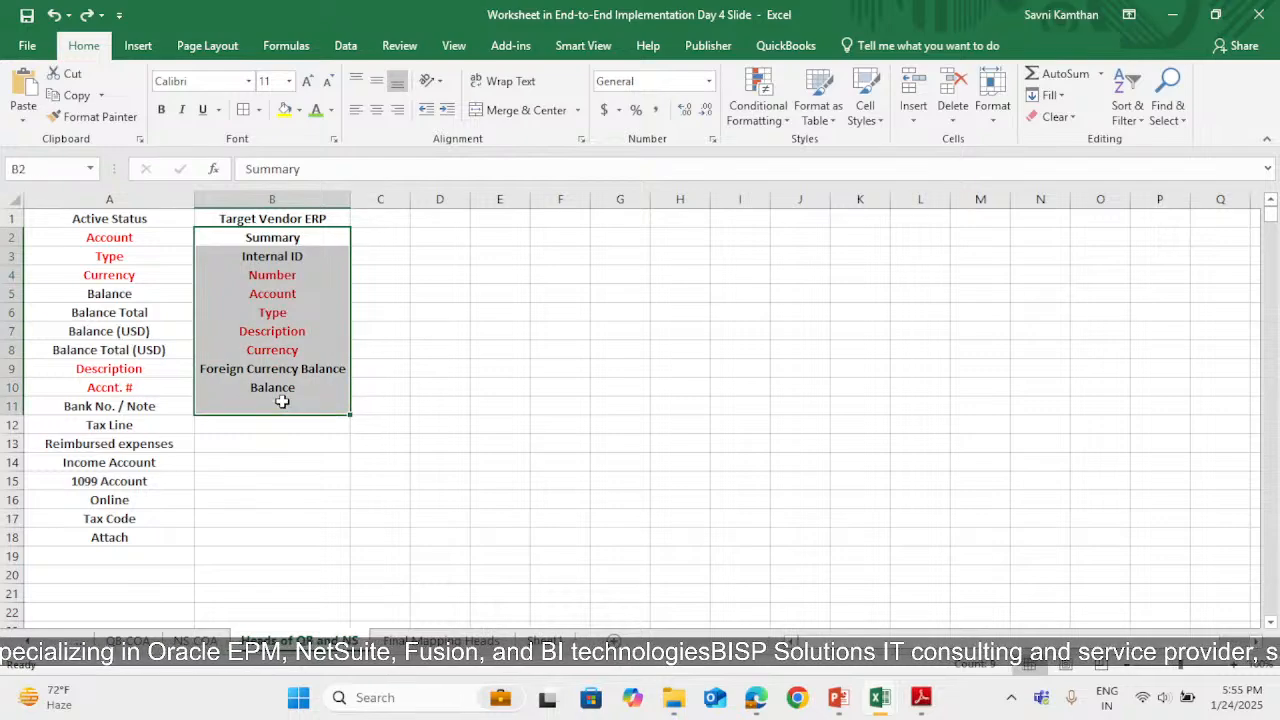
{"action": "left_click", "coordinate": [397, 387]}
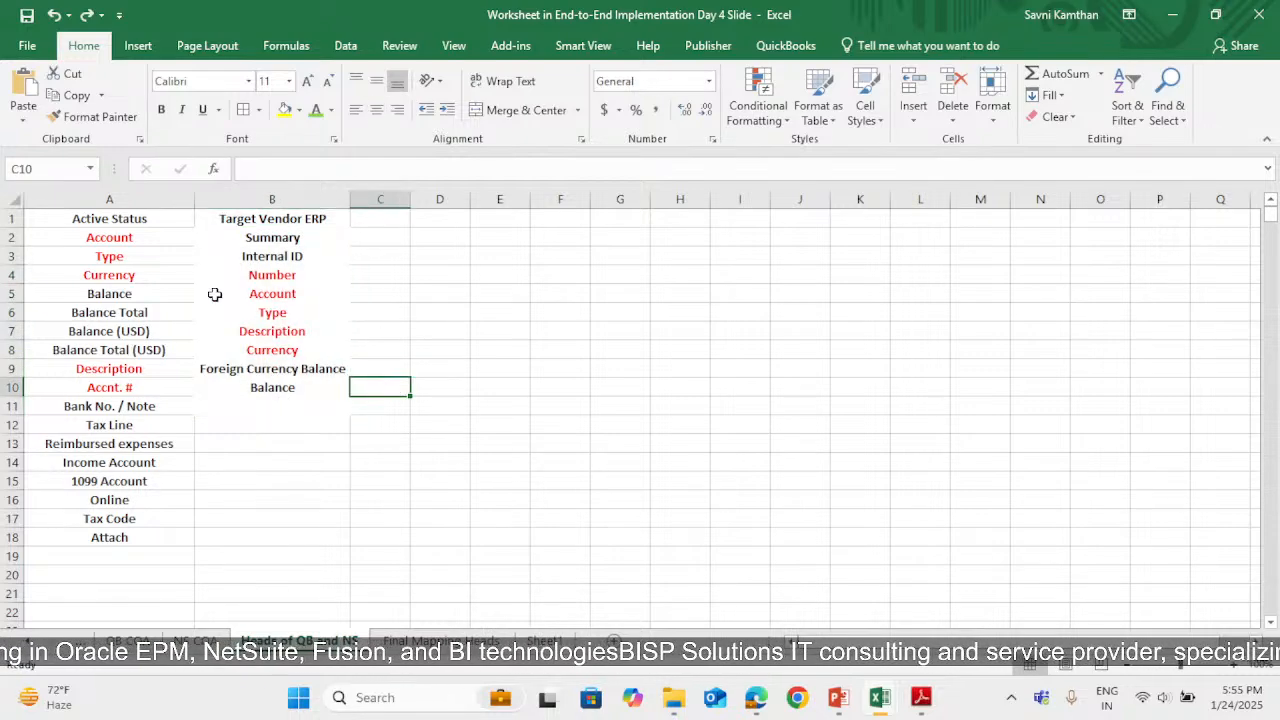
{"action": "left_click_drag", "start_coordinate": [132, 252], "coordinate": [131, 240]}
{"action": "left_click", "coordinate": [166, 277]}
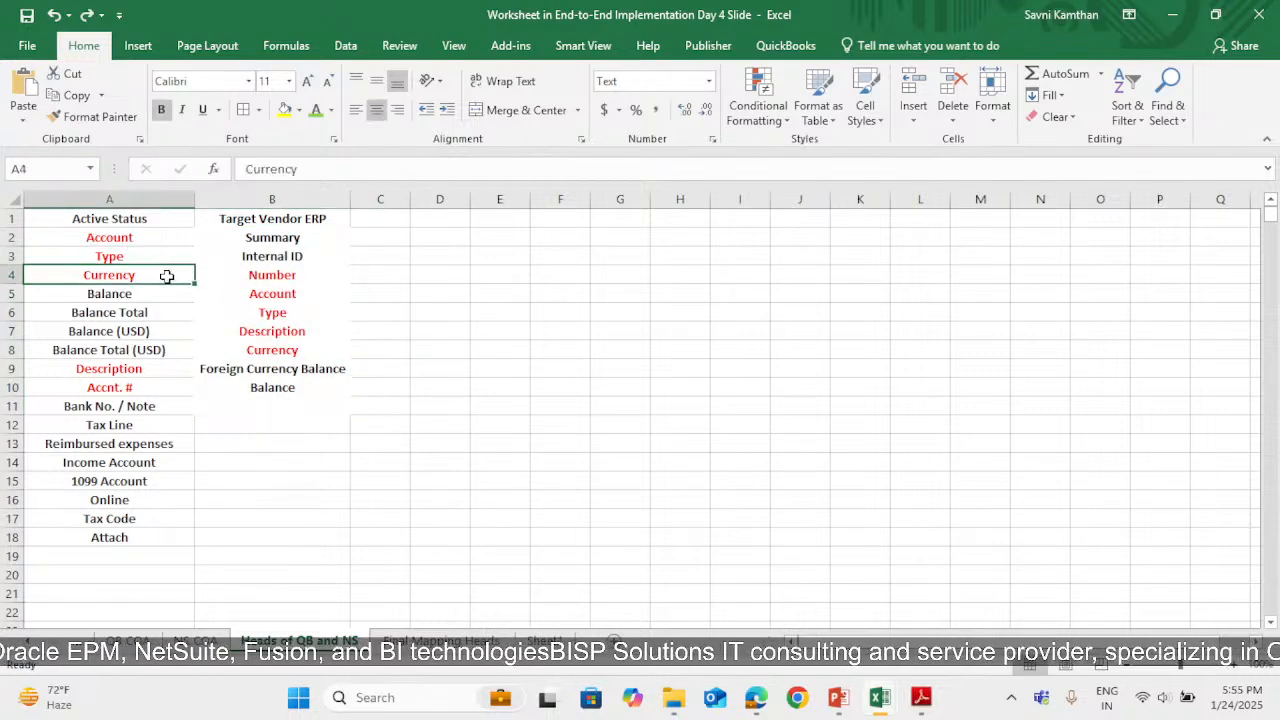
Compare the QuickBooks Account heading in A2 with its matching heading in the Target Vendor ERP column, focusing on B5
{"action": "left_click", "coordinate": [124, 238]}
{"action": "left_click", "coordinate": [133, 272]}
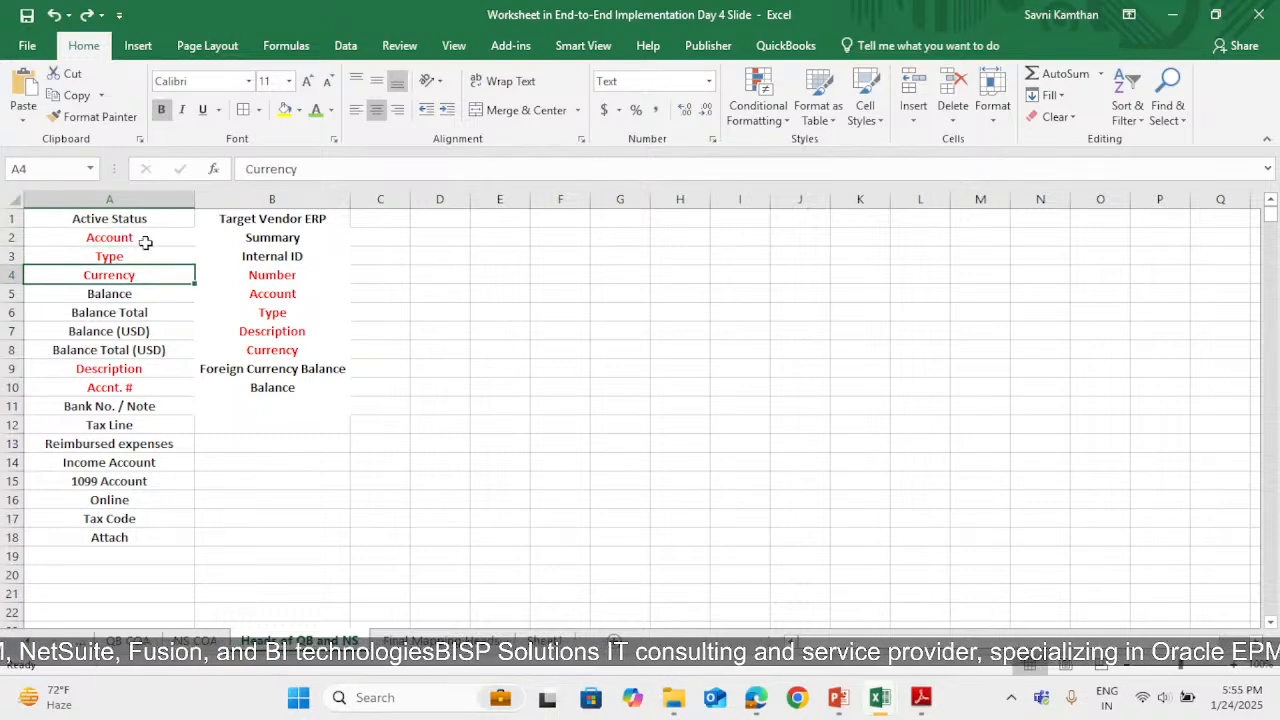
{"action": "left_click", "coordinate": [150, 238]}
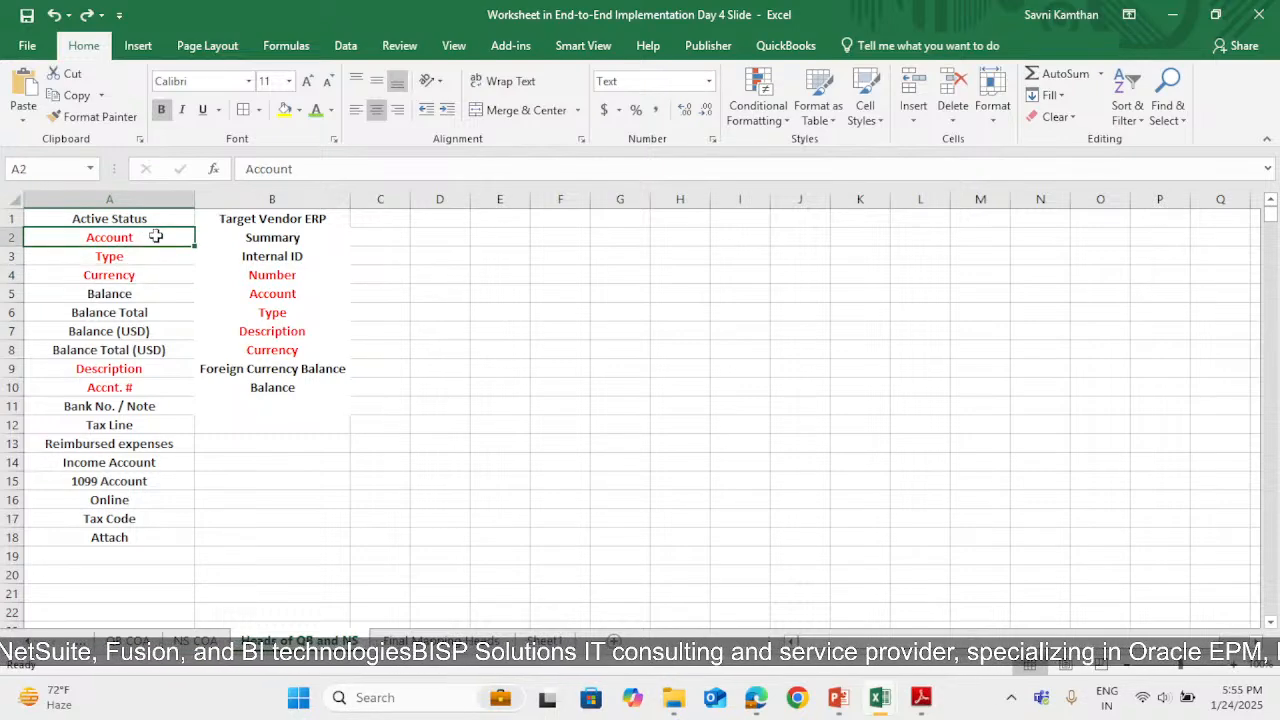
{"action": "left_click", "coordinate": [289, 349]}
{"action": "left_click", "coordinate": [163, 240]}
{"action": "left_click", "coordinate": [275, 367]}
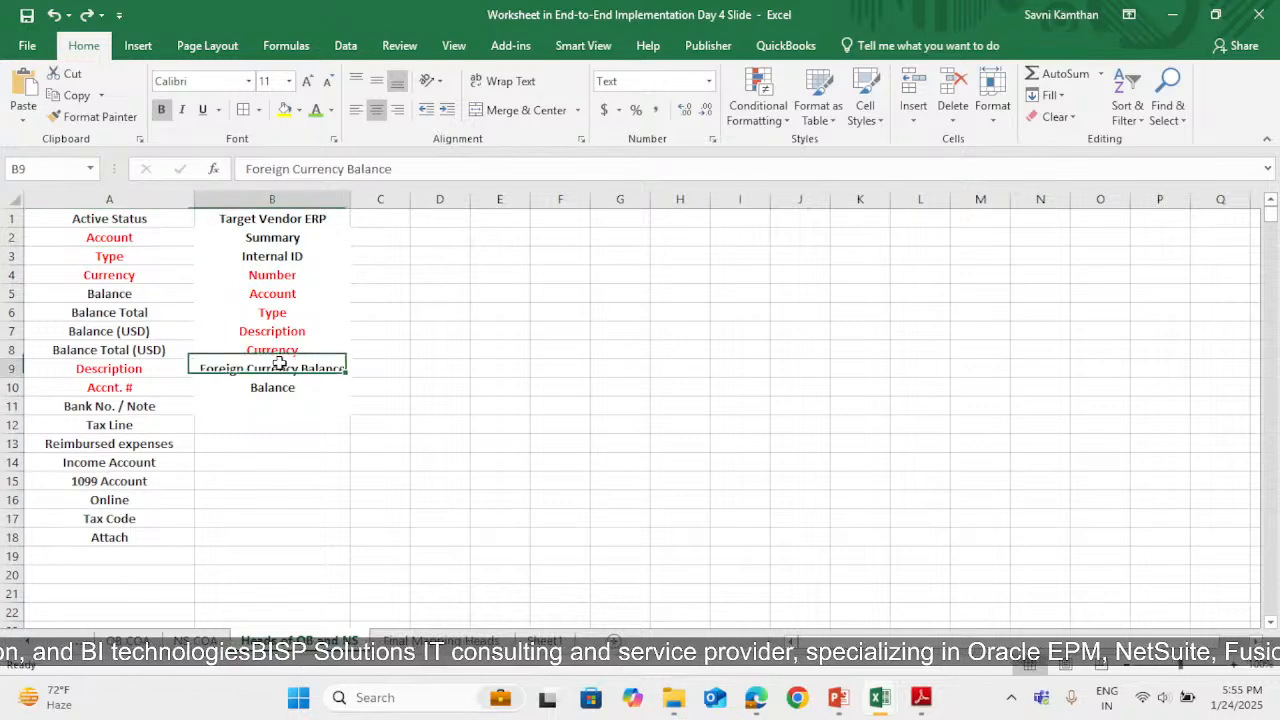
{"action": "left_click", "coordinate": [146, 234]}
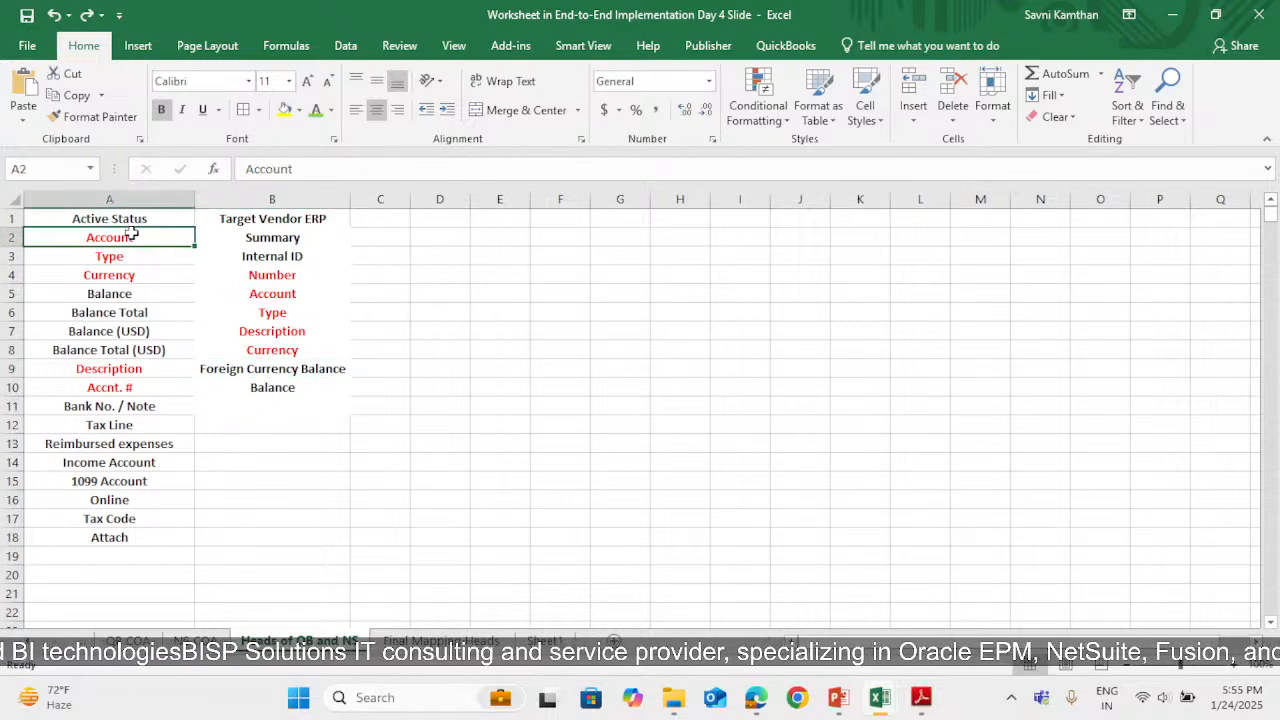
{"action": "left_click", "coordinate": [278, 344]}
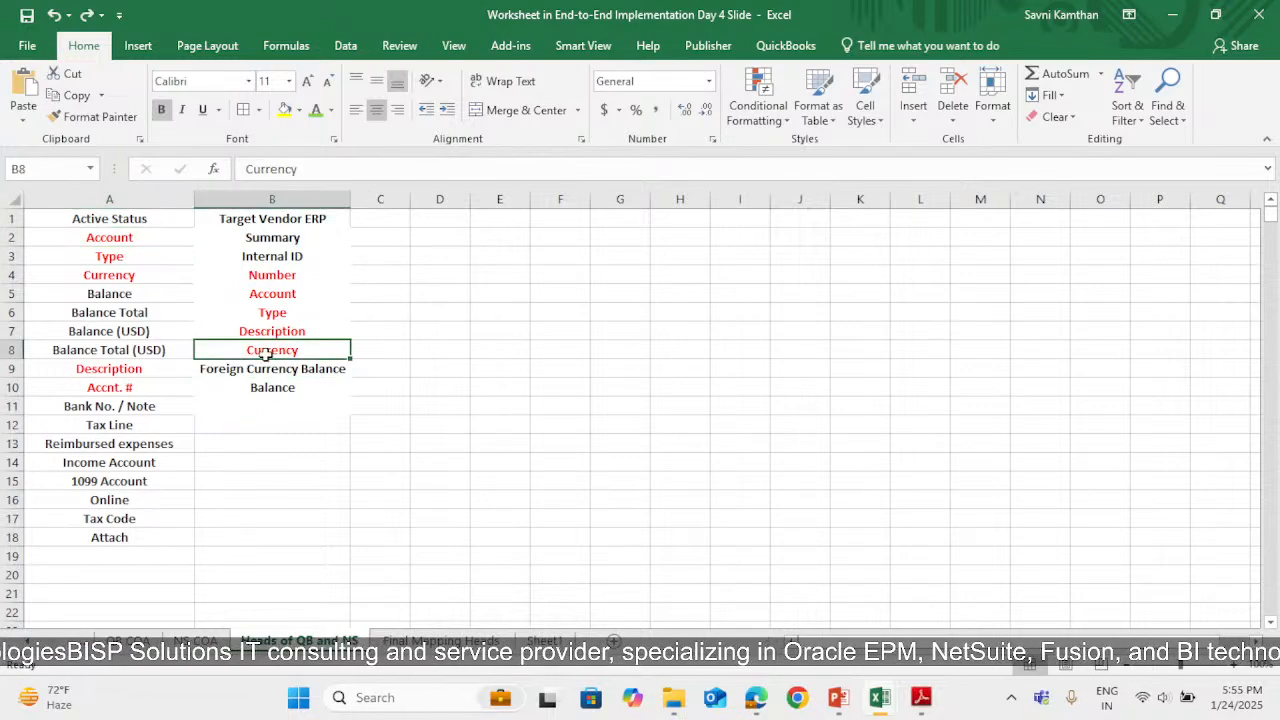
{"action": "left_click", "coordinate": [168, 241]}
{"action": "left_click", "coordinate": [287, 296]}
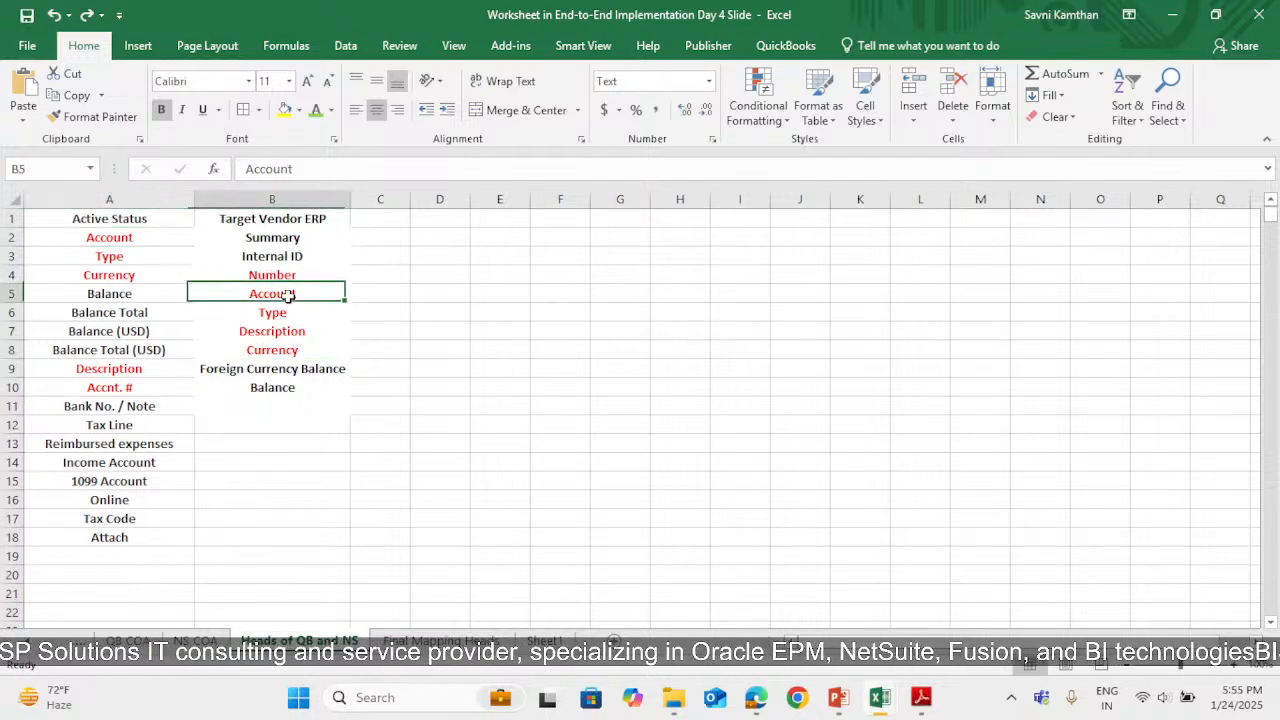
{"action": "left_click", "coordinate": [183, 234]}
{"action": "left_click", "coordinate": [289, 295]}
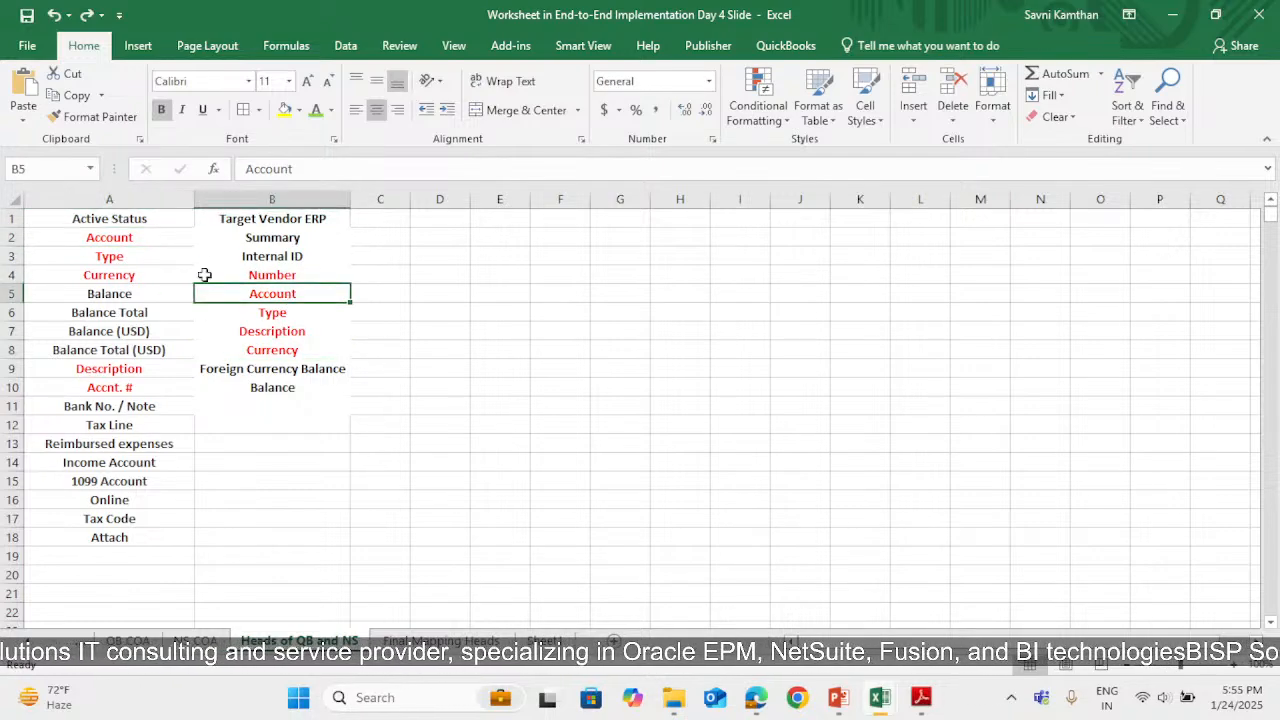
{"action": "left_click", "coordinate": [147, 237]}
{"action": "left_click", "coordinate": [260, 296]}
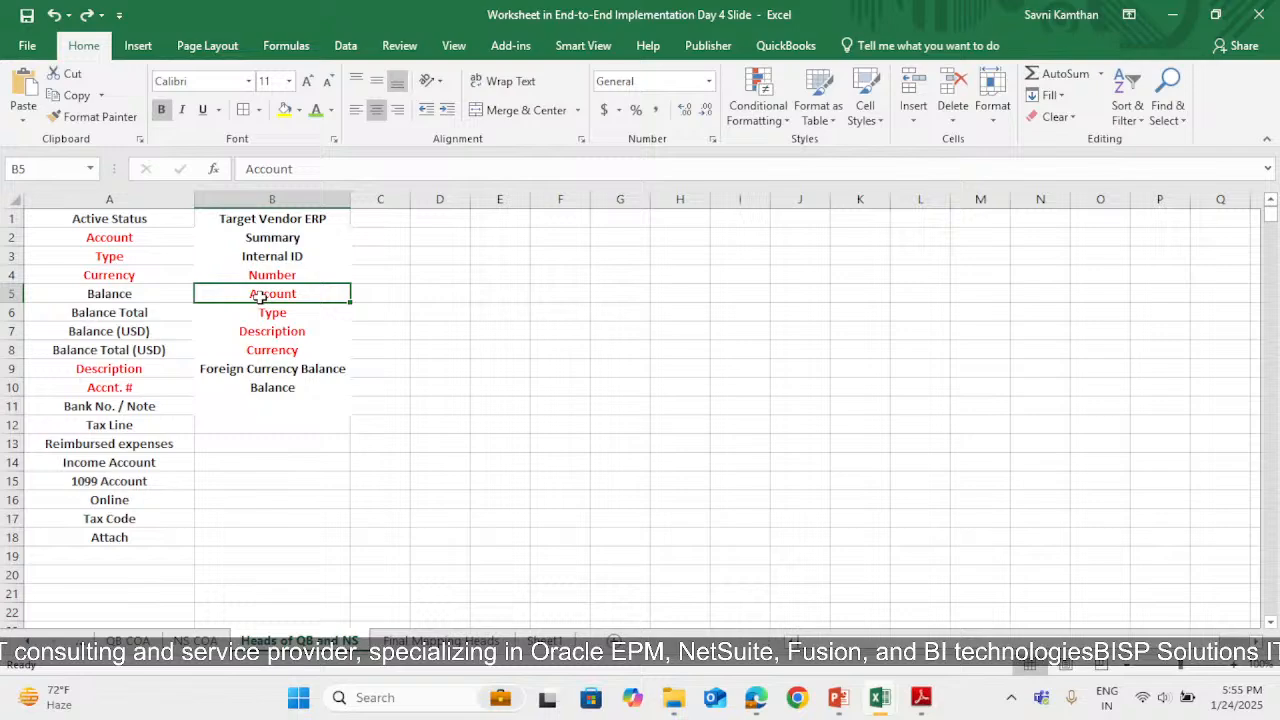
{"action": "left_click", "coordinate": [172, 244]}
{"action": "left_click", "coordinate": [244, 294]}
{"action": "left_click", "coordinate": [180, 244]}
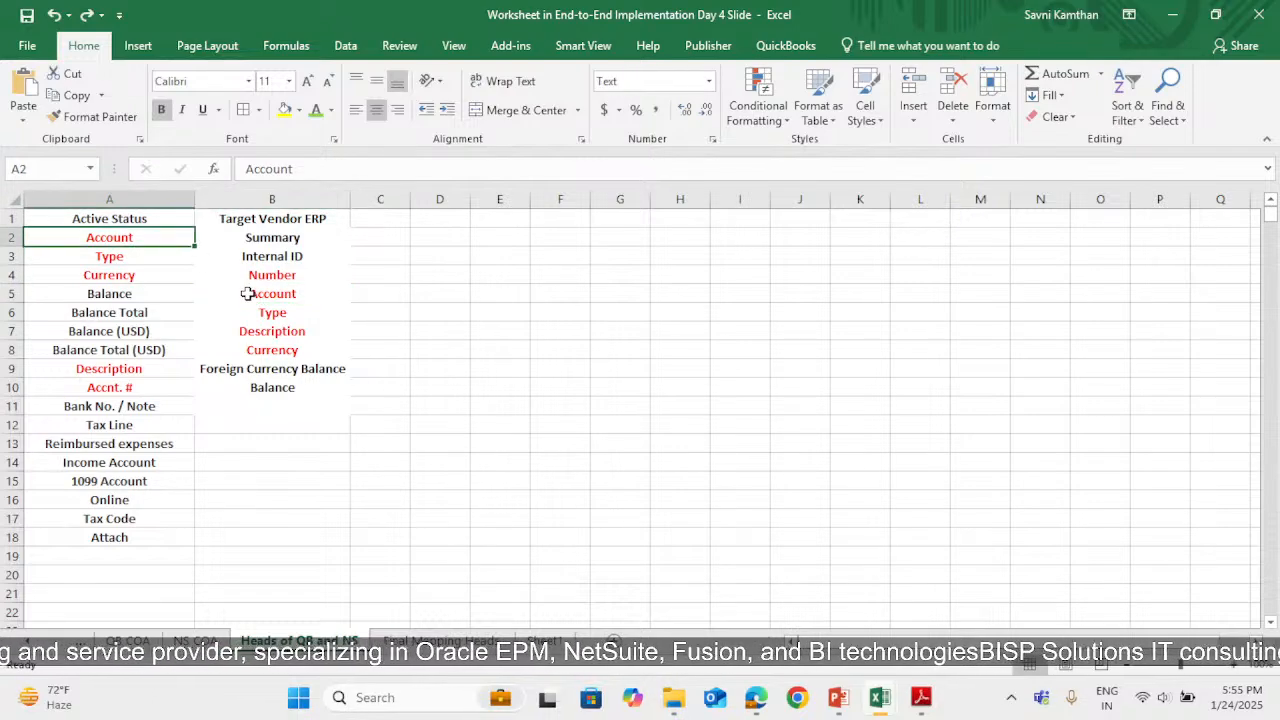
{"action": "left_click", "coordinate": [247, 293]}
{"action": "left_click", "coordinate": [152, 236]}
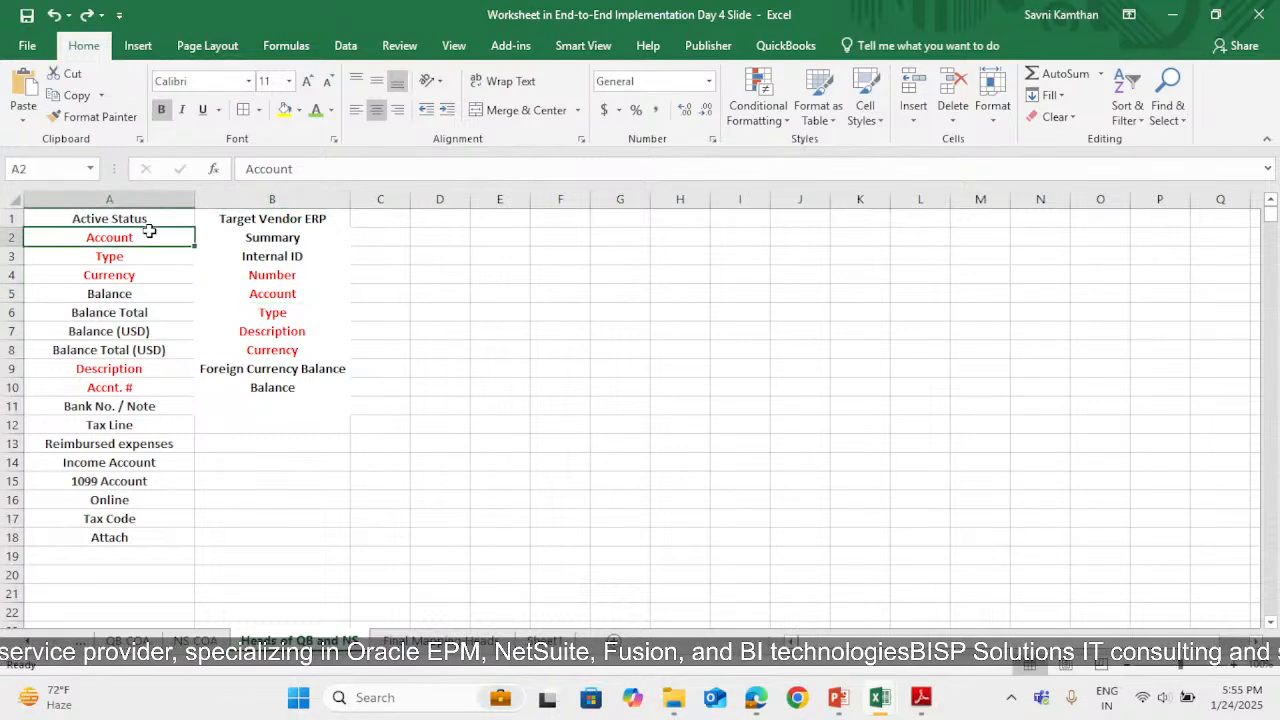
{"action": "left_click", "coordinate": [258, 292]}
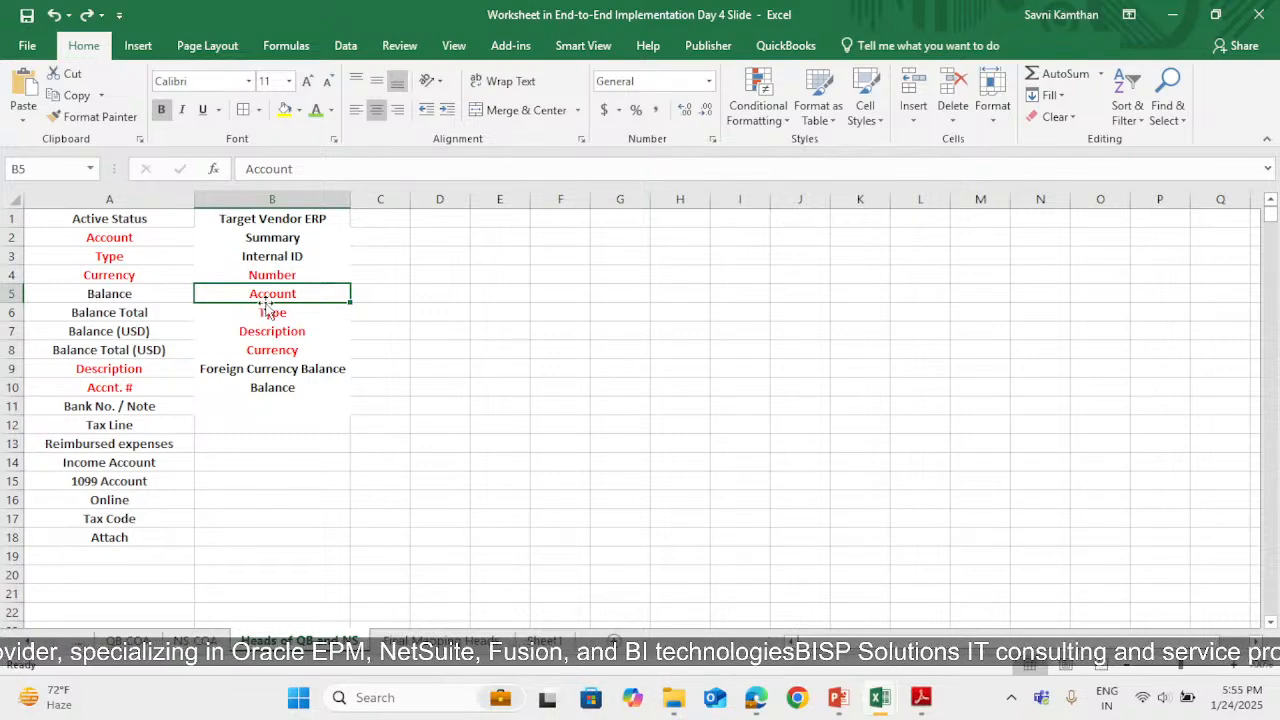
Review the QuickBooks headings in A2:A10 against the red target headings in B4:B8
{"action": "left_click_drag", "start_coordinate": [140, 242], "coordinate": [159, 388]}
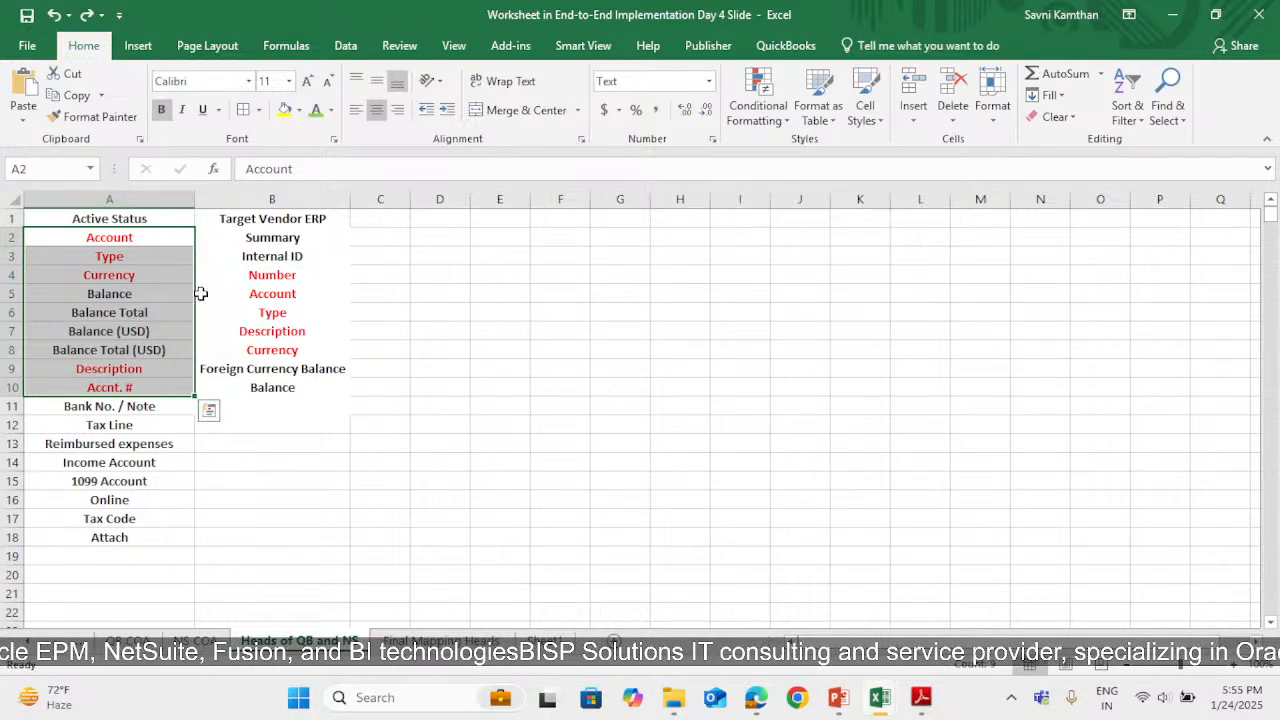
{"action": "left_click", "coordinate": [270, 253]}
{"action": "left_click_drag", "start_coordinate": [287, 274], "coordinate": [285, 352]}
Review the Source QB to Target NS mapping in A1:B7 on the Final Mapping Heads sheet, and check the headings on the QB COA sheet
{"action": "left_click", "coordinate": [441, 640]}
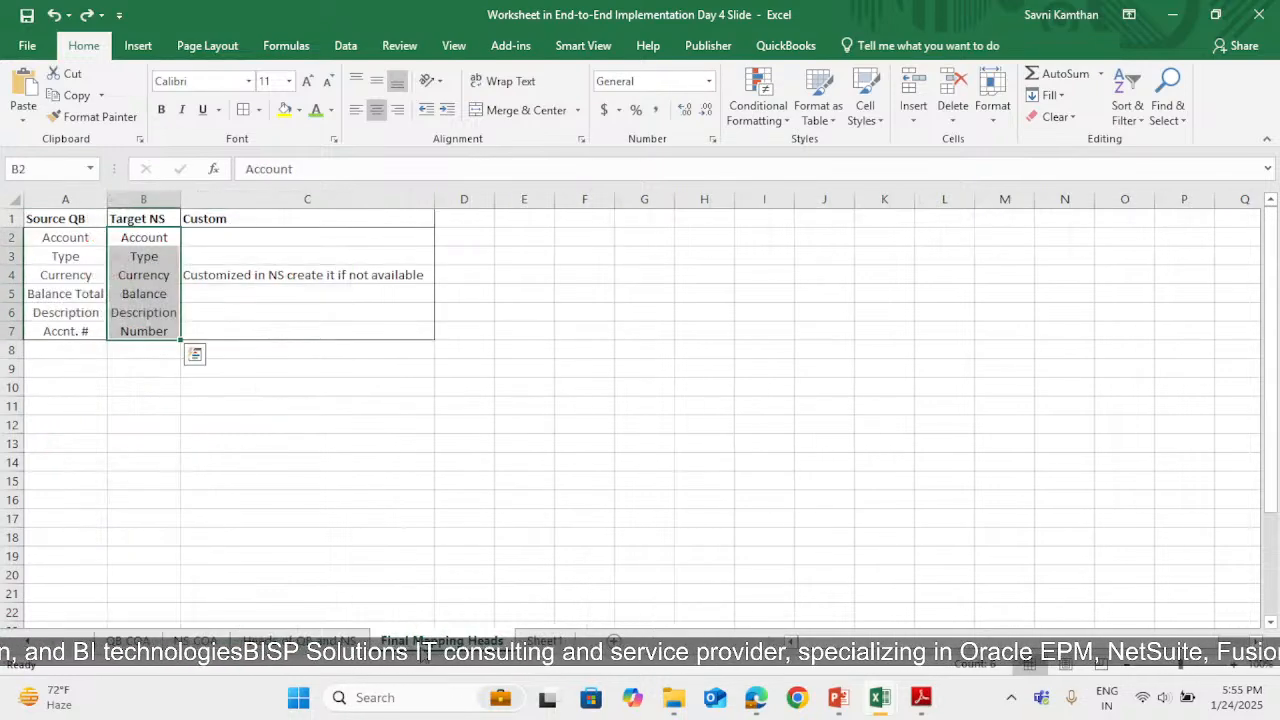
{"action": "left_click_drag", "start_coordinate": [57, 221], "coordinate": [155, 331]}
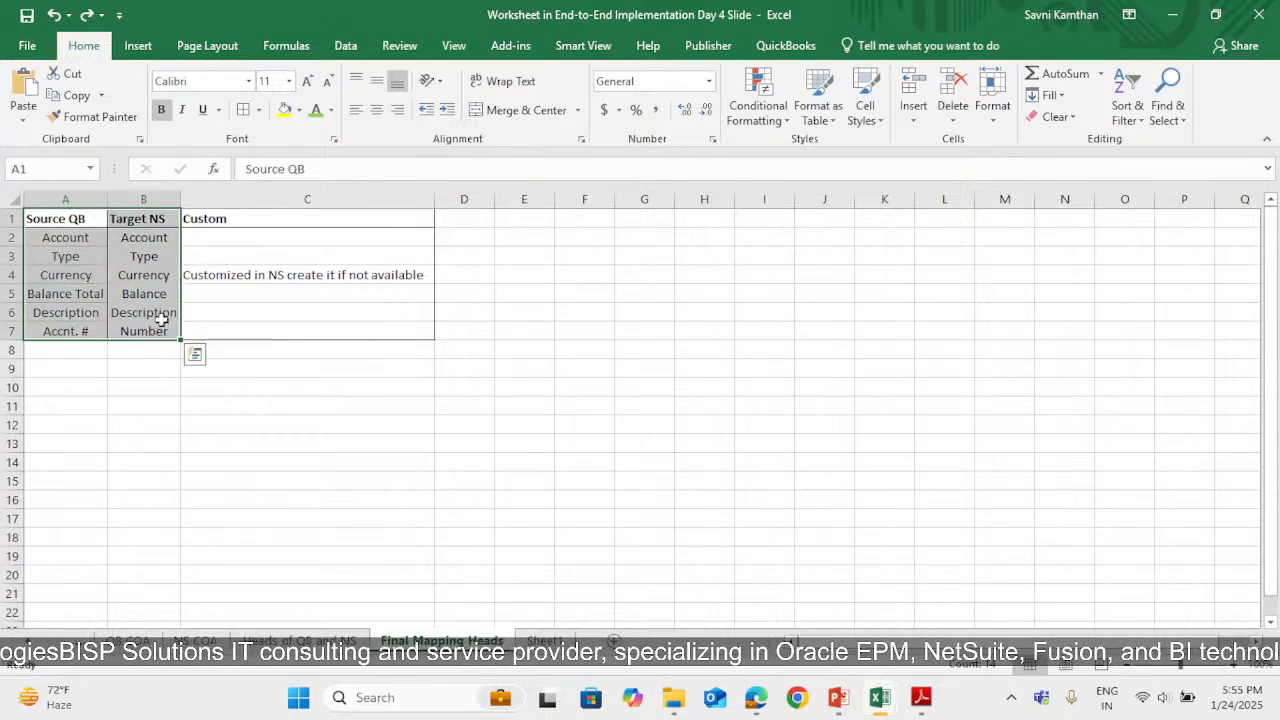
{"action": "left_click", "coordinate": [145, 366]}
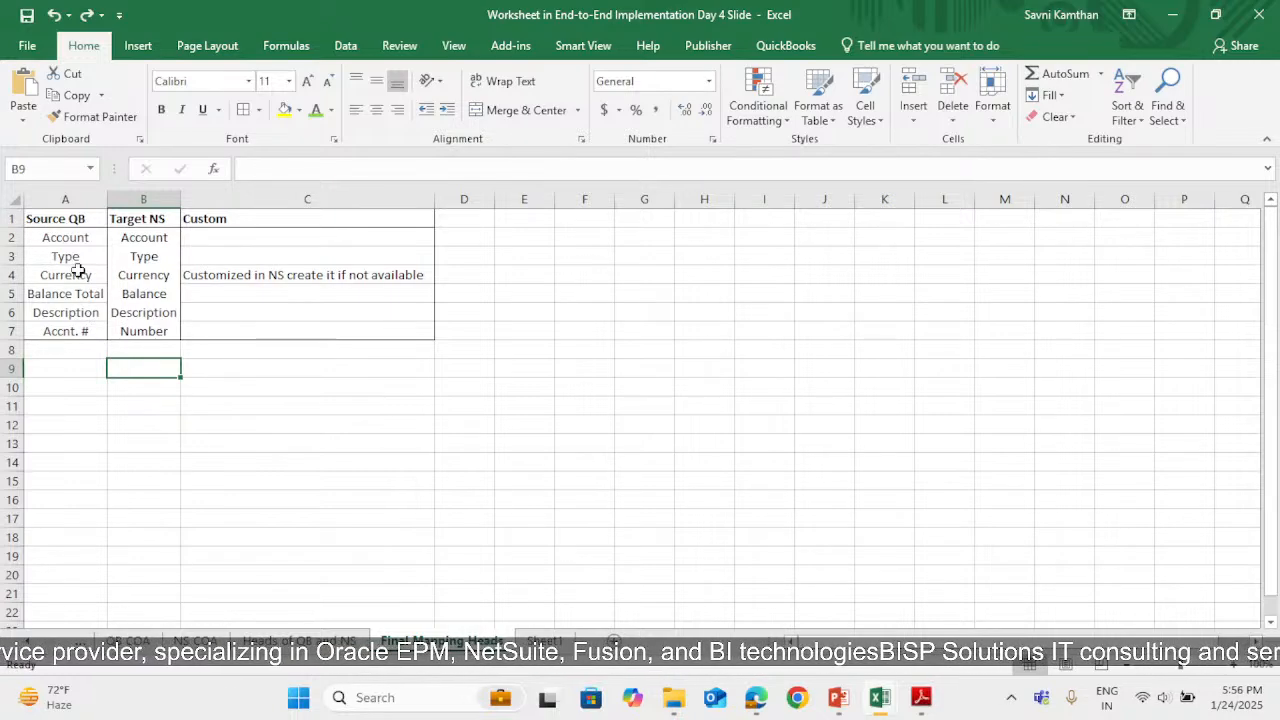
{"action": "left_click", "coordinate": [145, 639]}
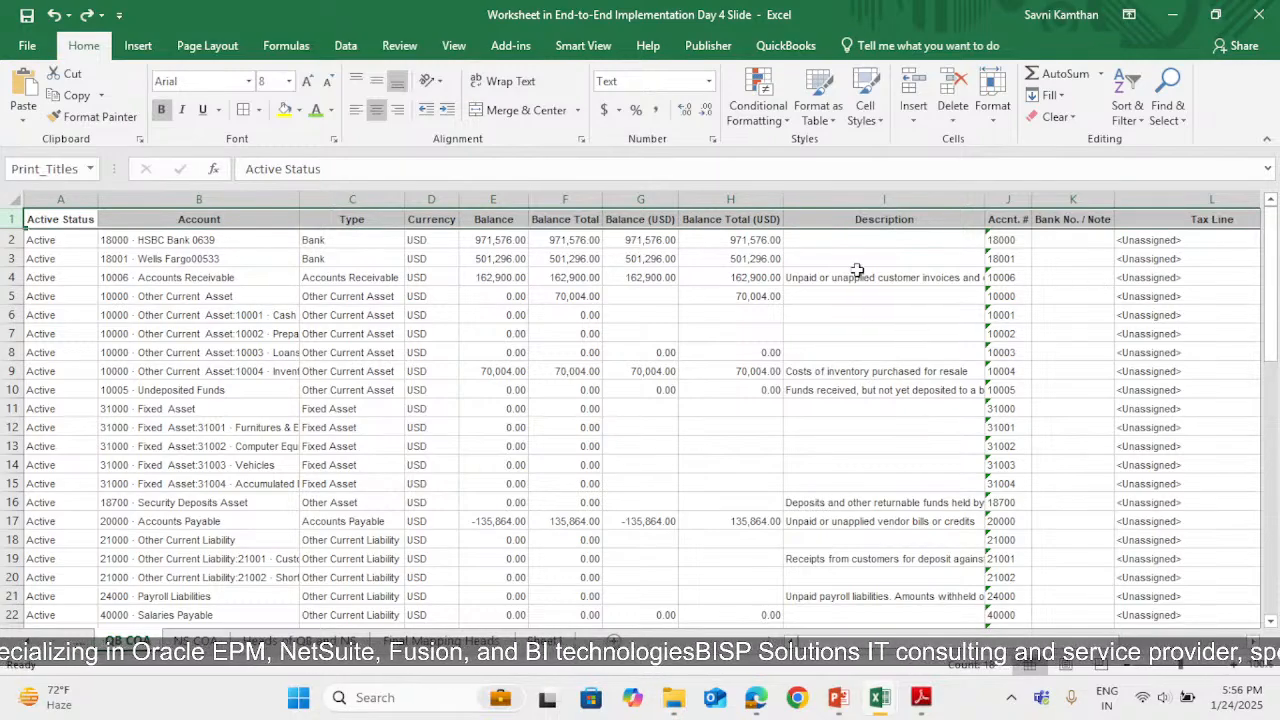
Apply thin borders around every cell in A2:B7 on the Final Mapping Heads sheet
{"action": "left_click", "coordinate": [438, 637]}
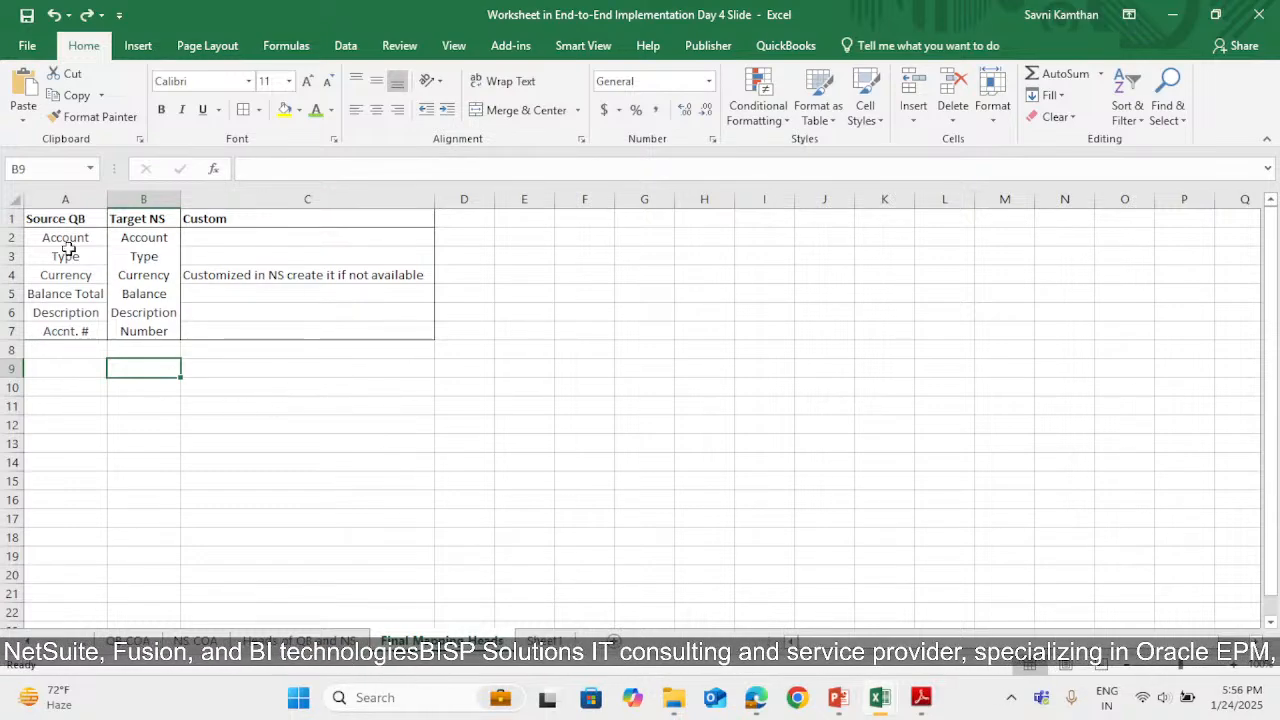
{"action": "left_click_drag", "start_coordinate": [66, 241], "coordinate": [171, 331]}
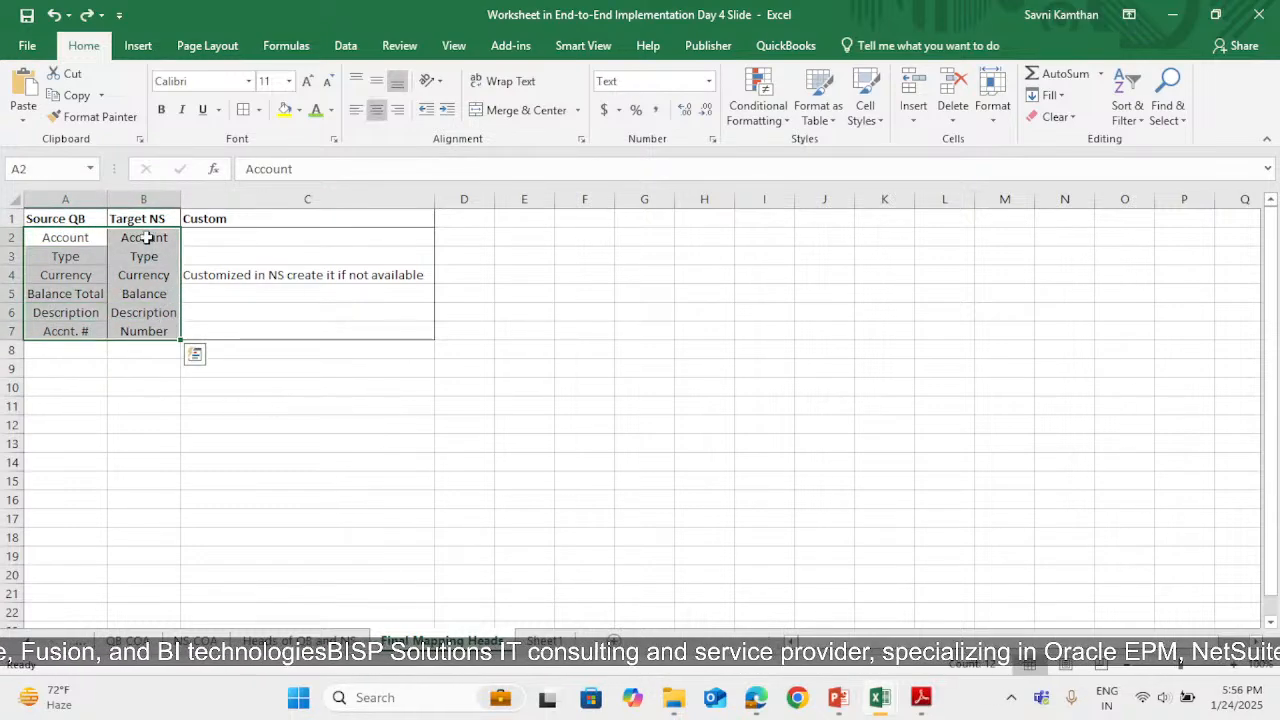
{"action": "left_click", "coordinate": [236, 442]}
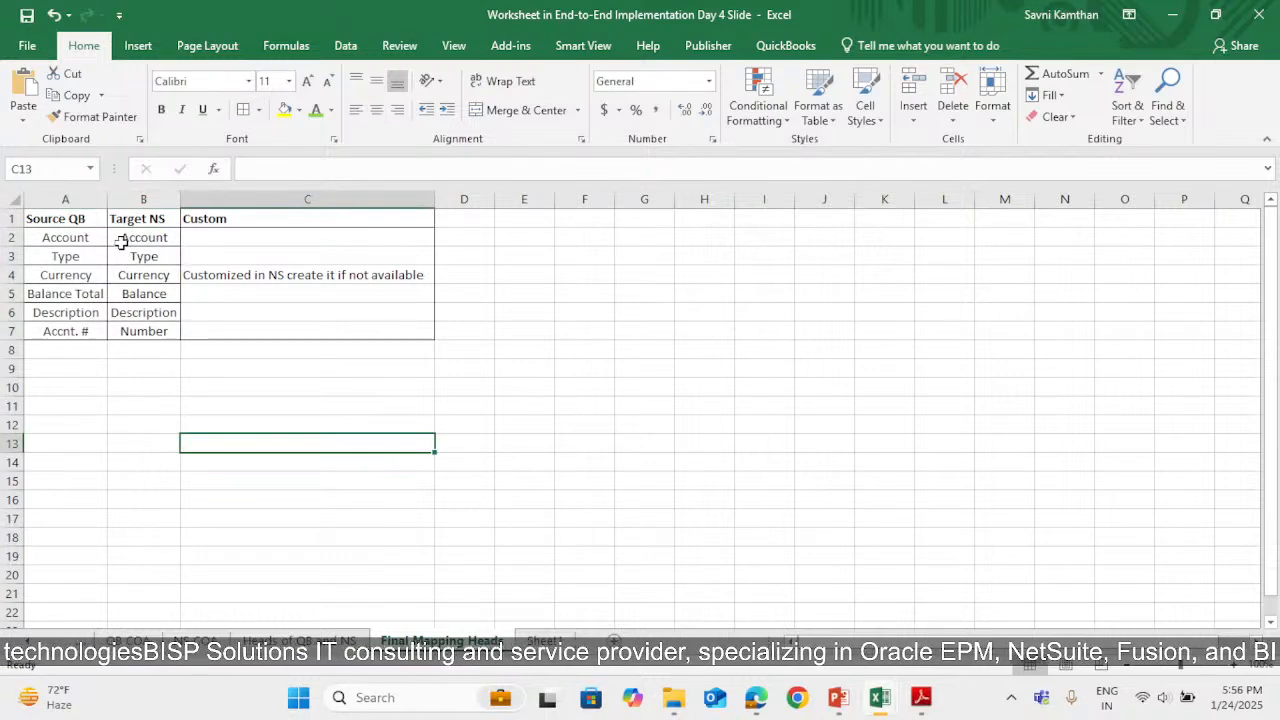
Review the mapped heading pairs and the Custom column, focusing on the Currency customization note in C4
{"action": "left_click_drag", "start_coordinate": [84, 240], "coordinate": [142, 328]}
{"action": "left_click", "coordinate": [254, 327]}
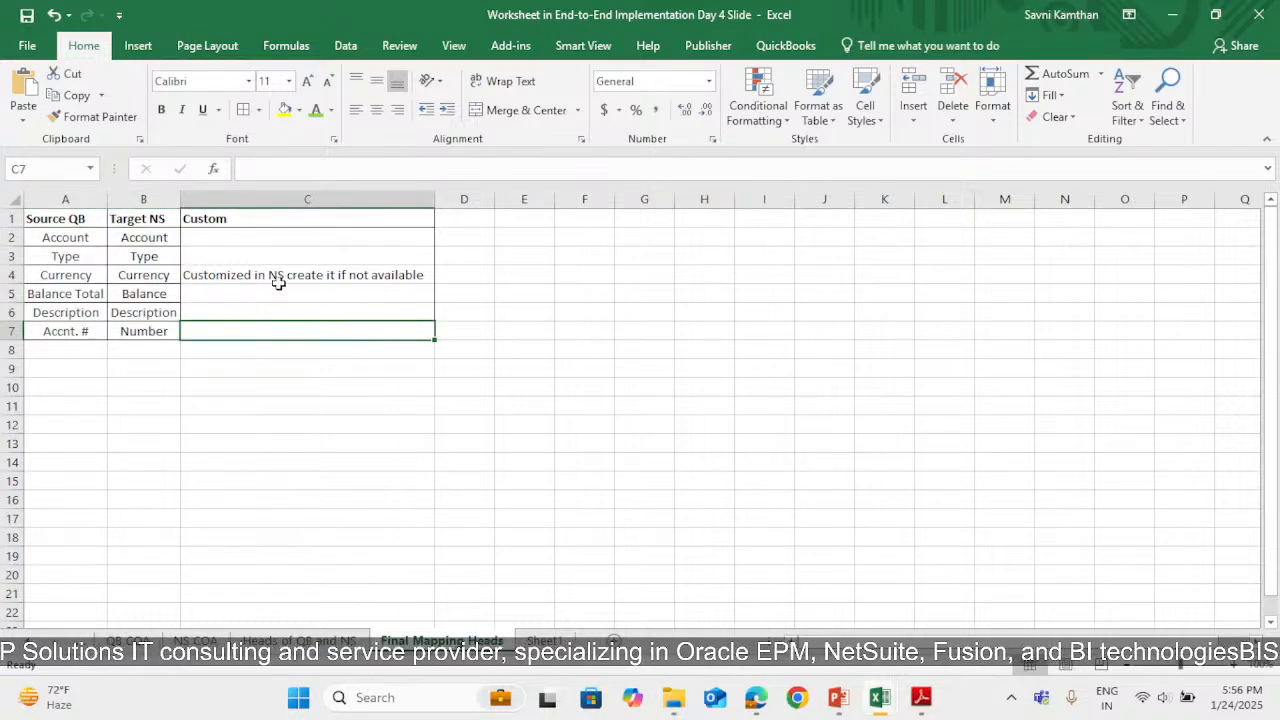
{"action": "left_click", "coordinate": [275, 279]}
{"action": "left_click", "coordinate": [271, 312]}
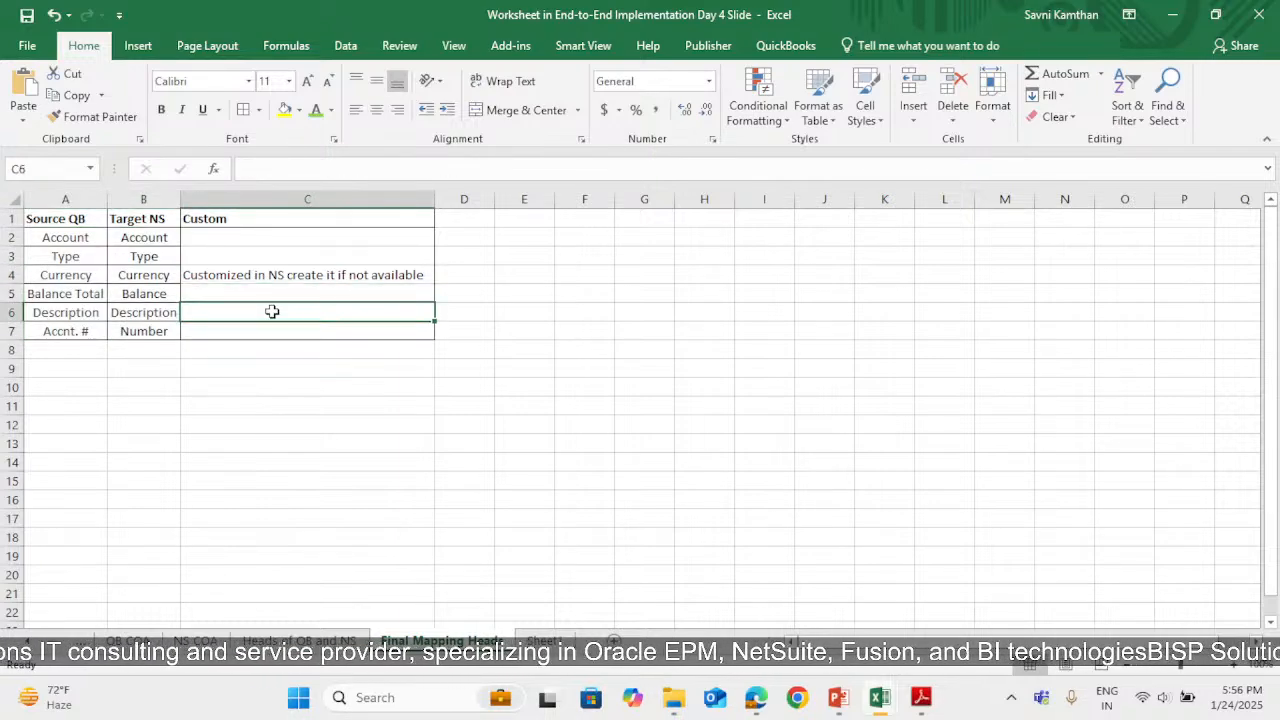
{"action": "left_click", "coordinate": [265, 278]}
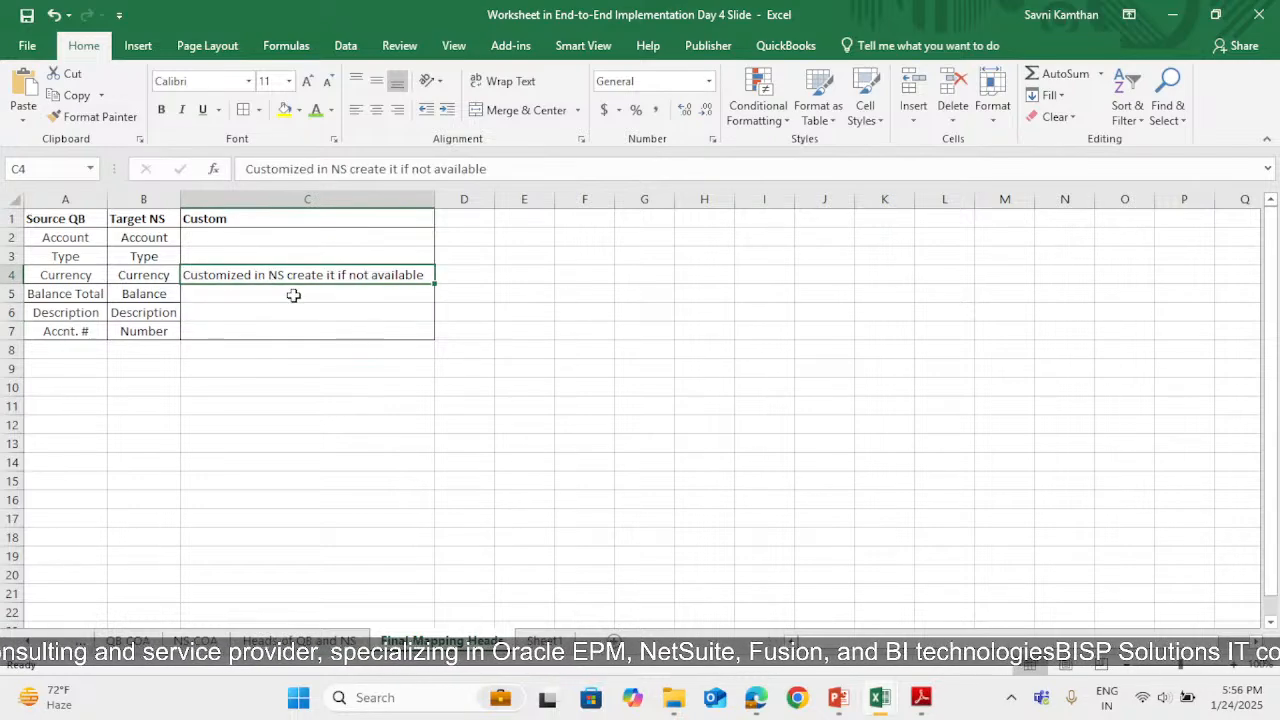
{"action": "left_click", "coordinate": [294, 294]}
{"action": "left_click", "coordinate": [255, 270]}
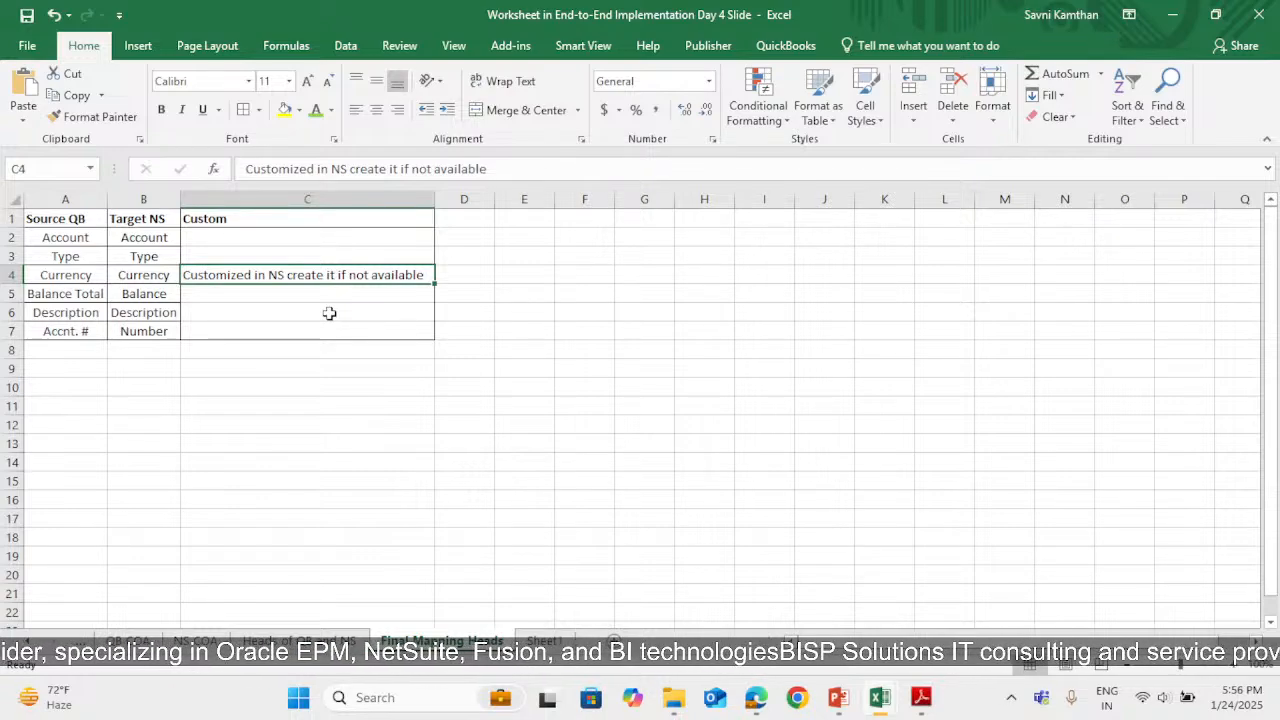
Switch to the End-to-End Implementation Day 4 presentation in PowerPoint and show the Conclusion slide 47 in slide show view
{"action": "key", "text": "alt+Tab"}
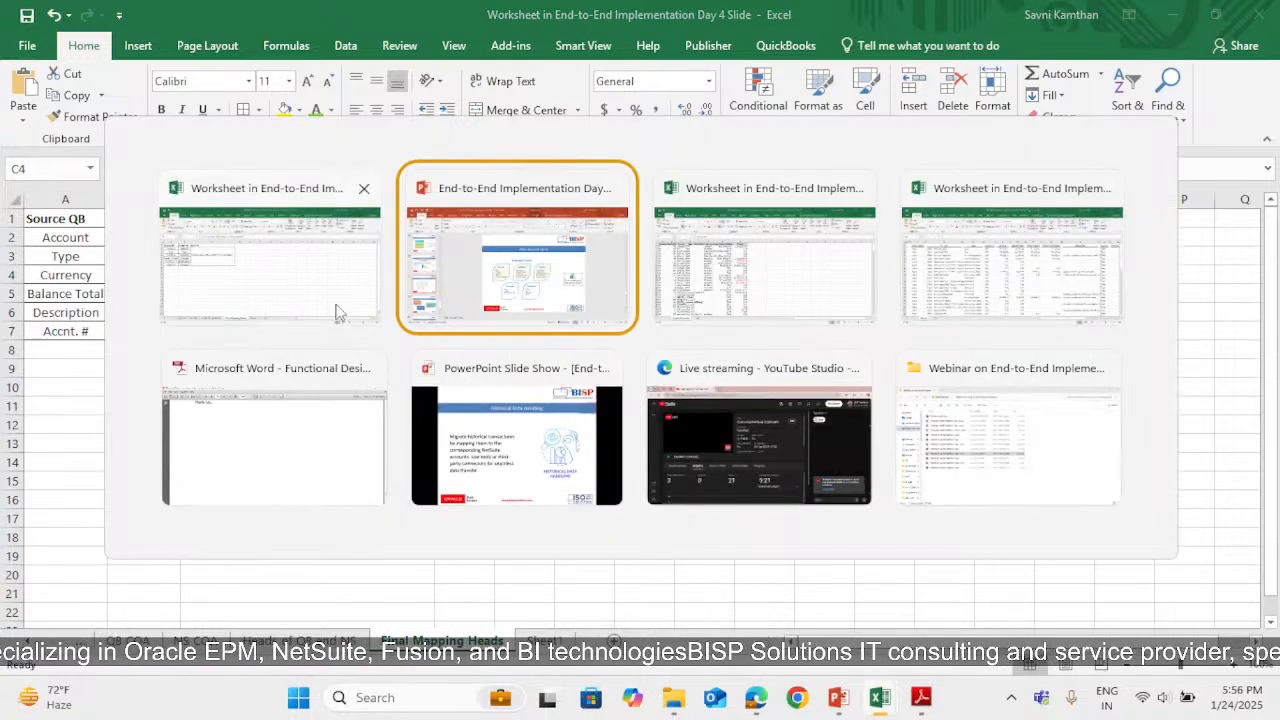
{"action": "scroll", "coordinate": [310, 437], "scroll_direction": "down", "scroll_amount": 1}
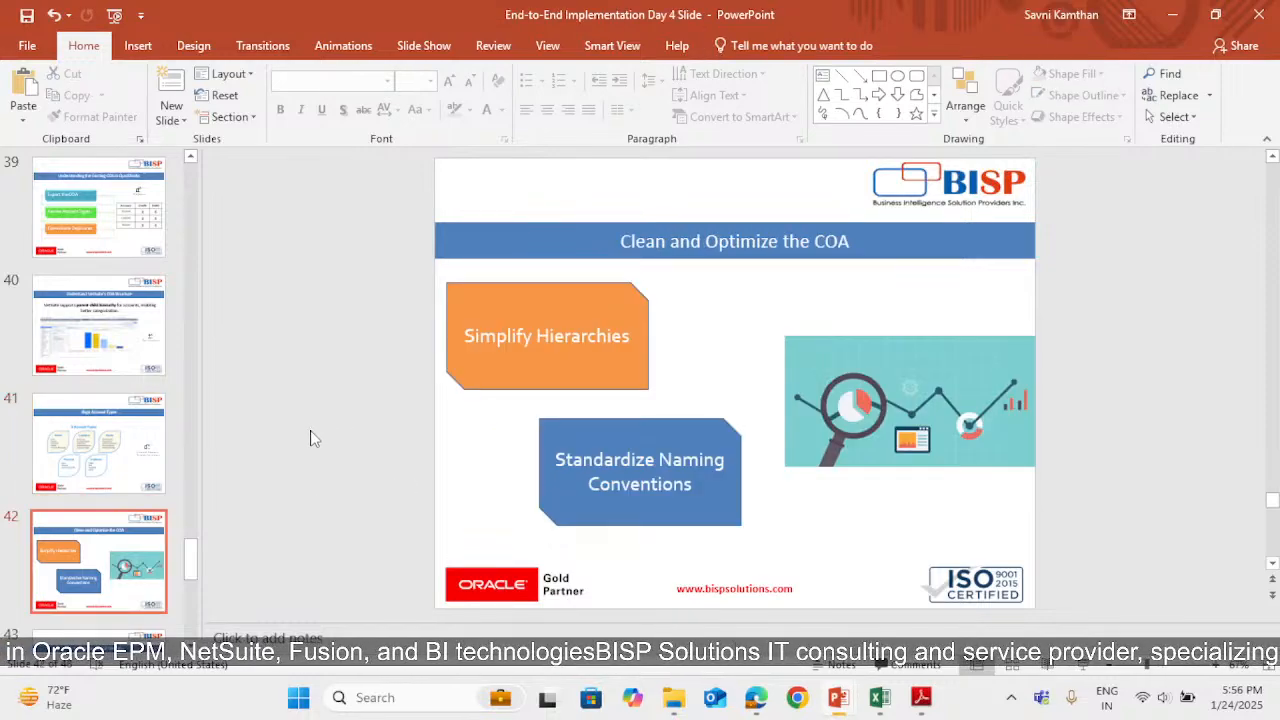
{"action": "scroll", "coordinate": [140, 500], "scroll_direction": "down", "scroll_amount": 3}
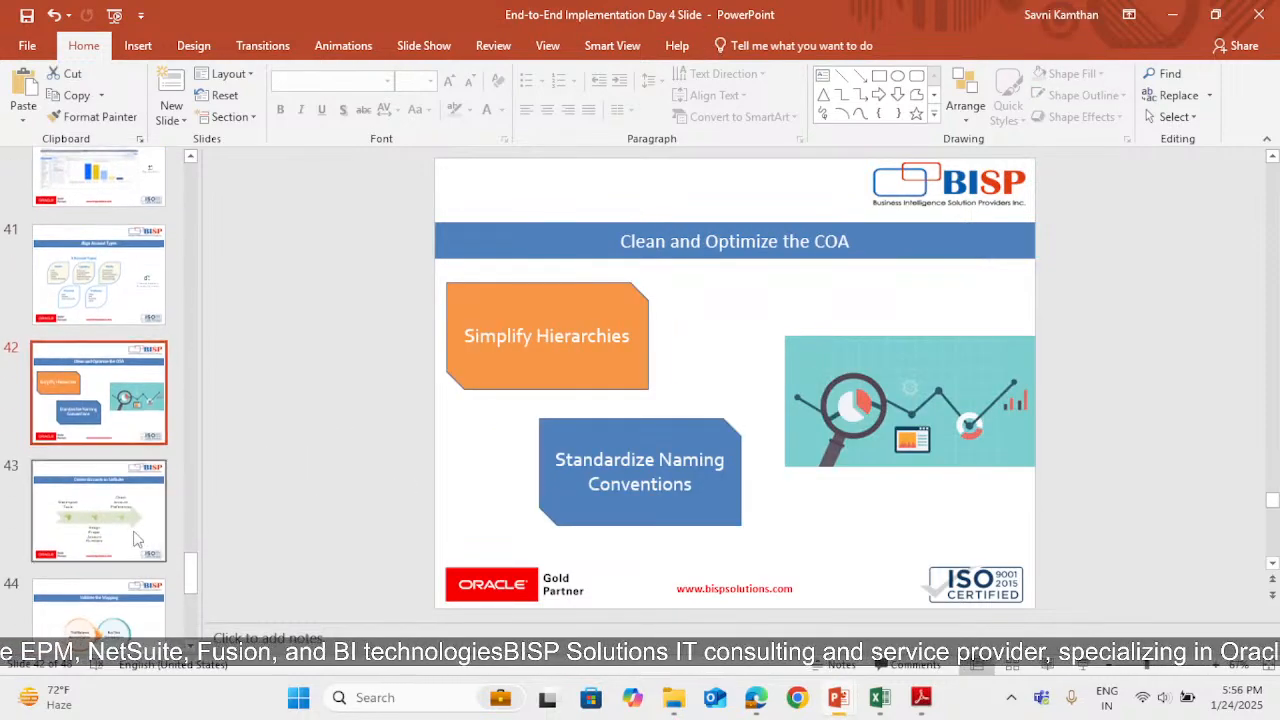
{"action": "scroll", "coordinate": [140, 540], "scroll_direction": "down", "scroll_amount": 3}
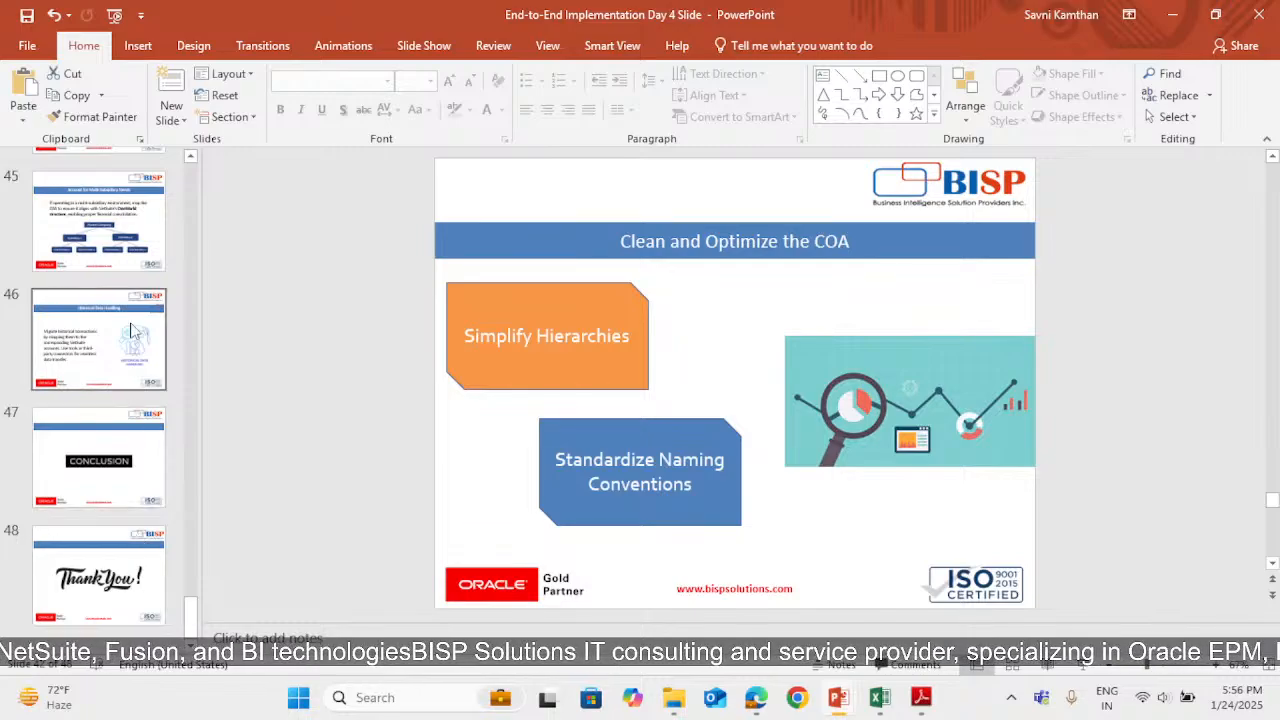
{"action": "left_click", "coordinate": [98, 340]}
{"action": "left_click", "coordinate": [98, 458]}
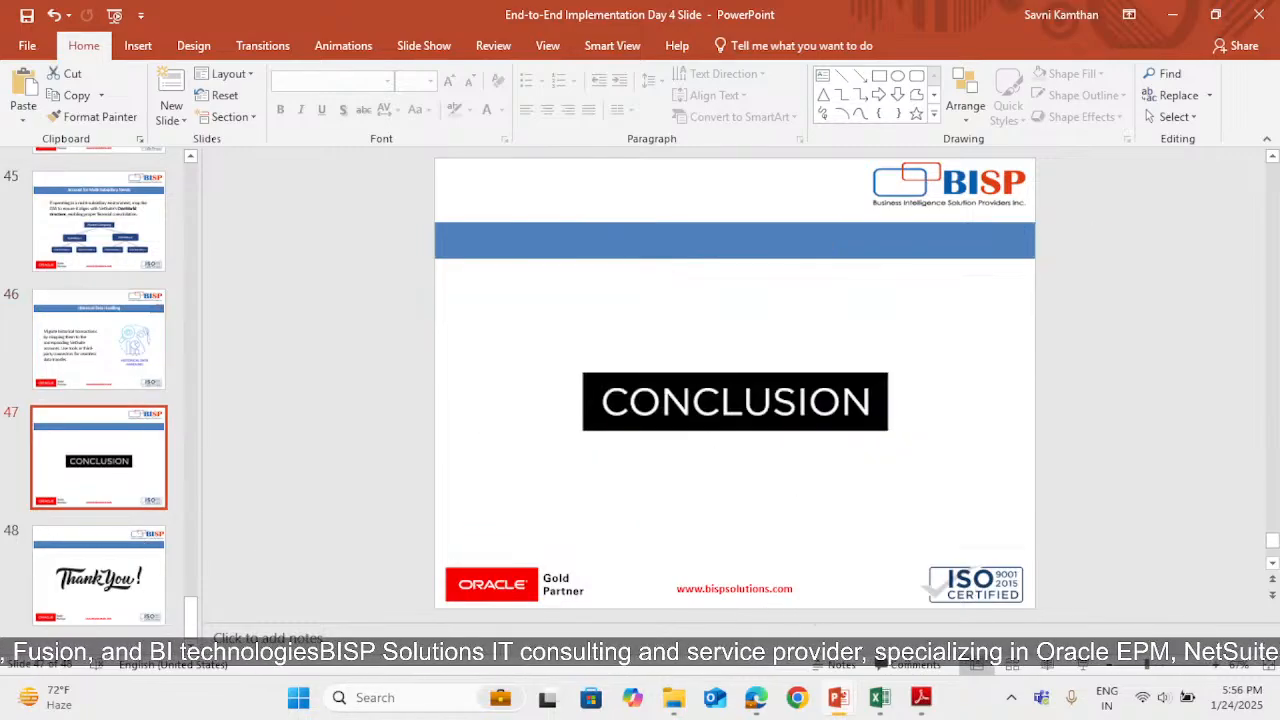
{"action": "left_click", "coordinate": [1080, 668]}
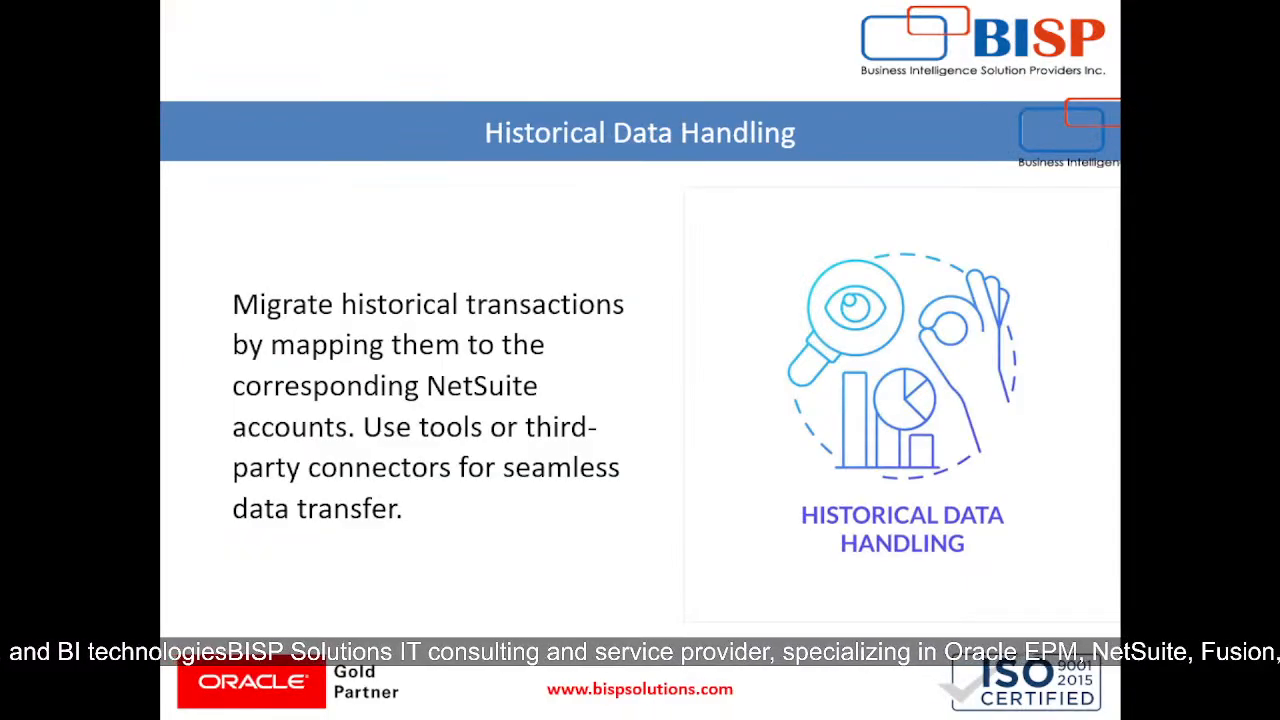
{"action": "key", "text": "Right"}
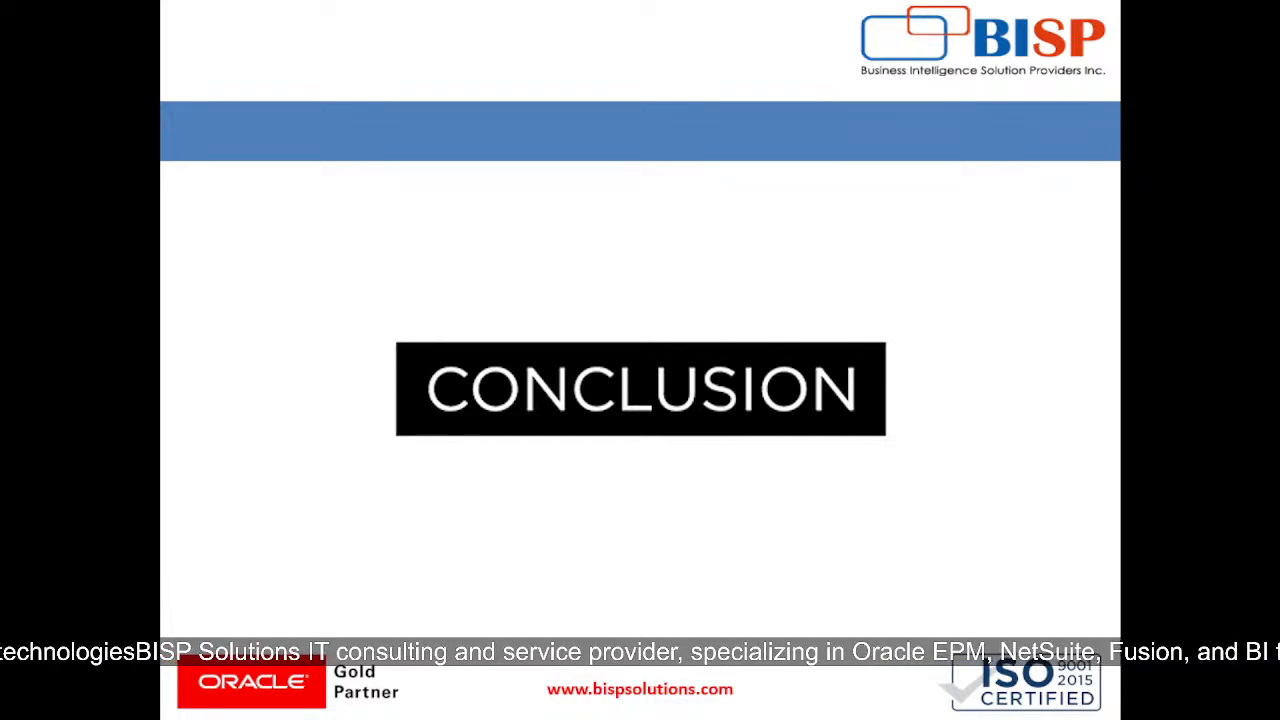